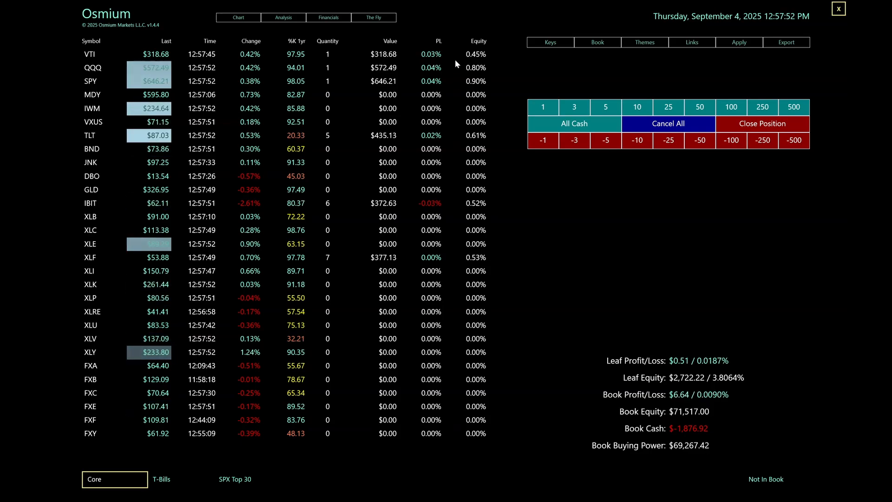
Step: Open the theme settings, look through the Active and Default themes, and save the Default theme
left_click(645, 42)
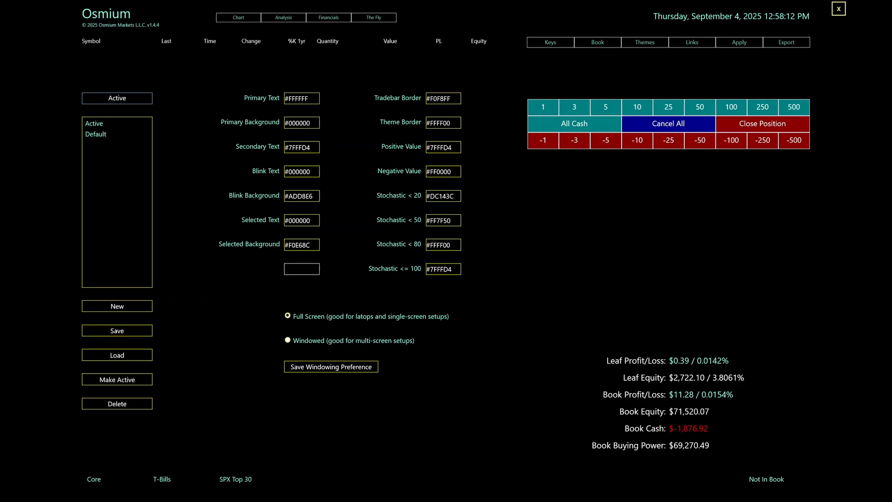
left_click(101, 135)
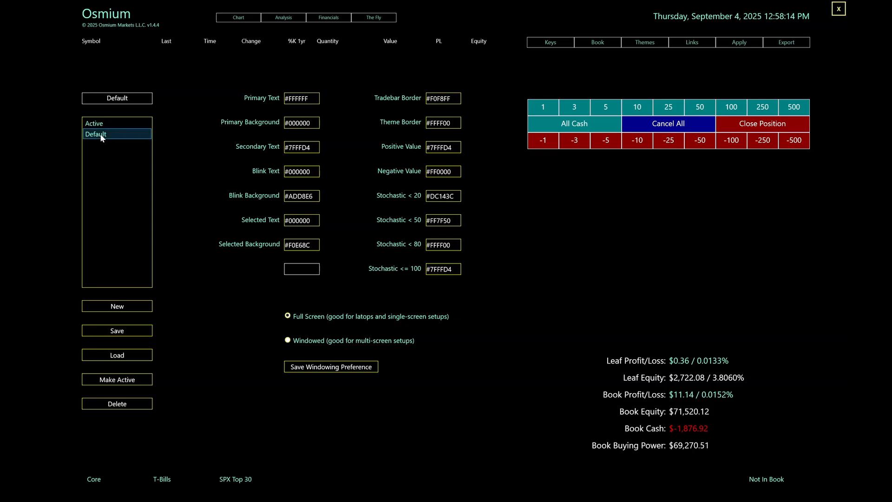
left_click(96, 124)
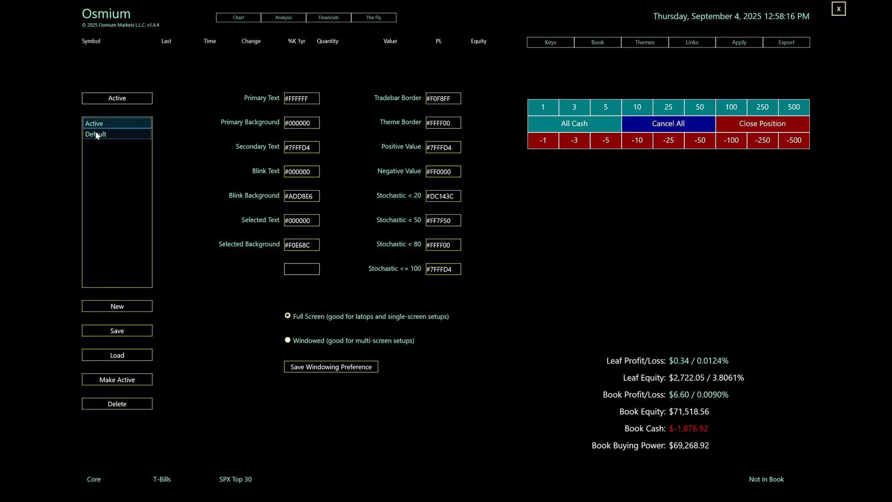
left_click(97, 135)
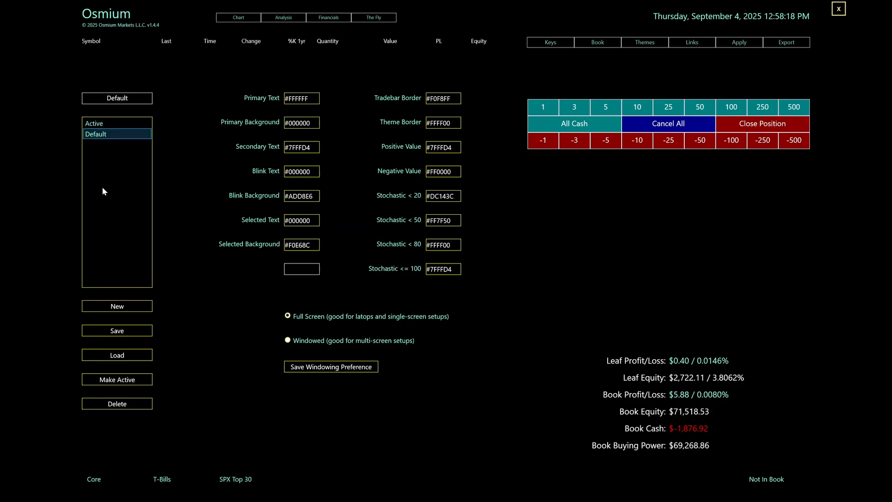
left_click(120, 331)
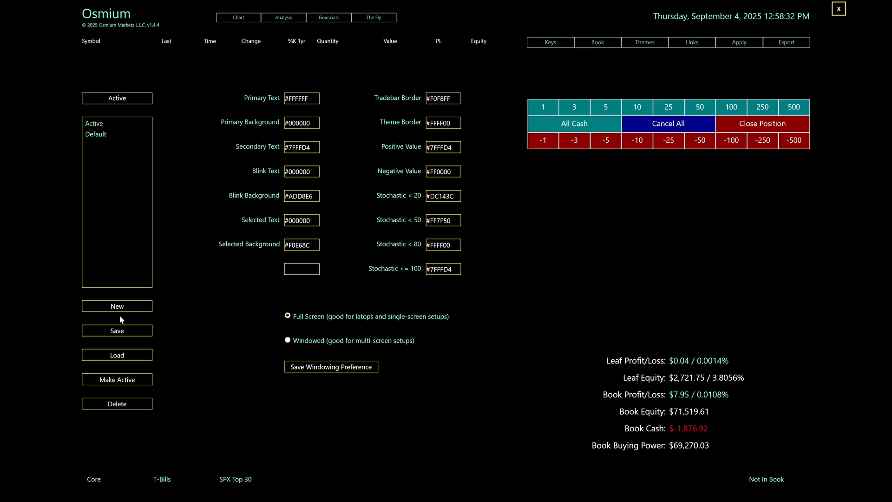
Step: Create a new theme, name it White-ish, and save it
left_click(118, 308)
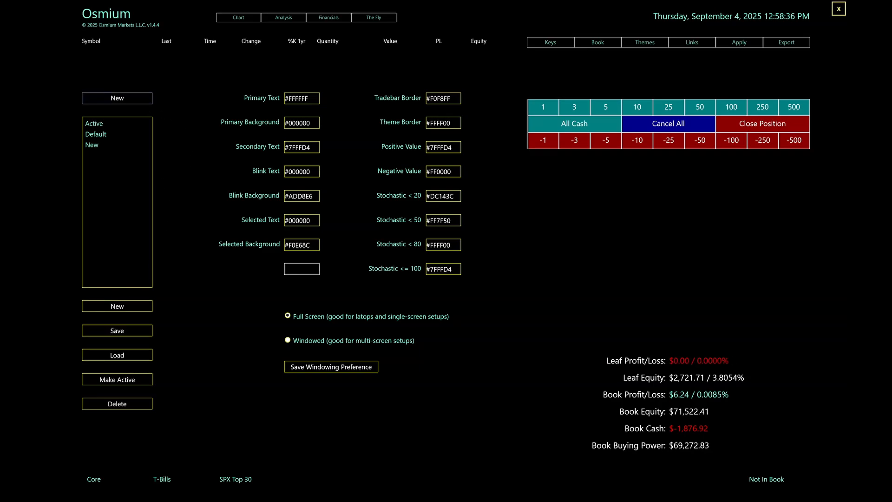
double_click(91, 97)
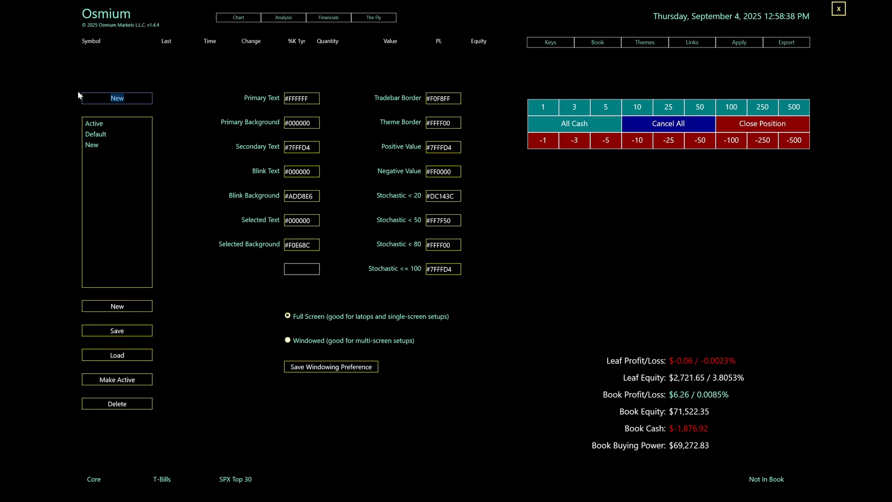
type("White")
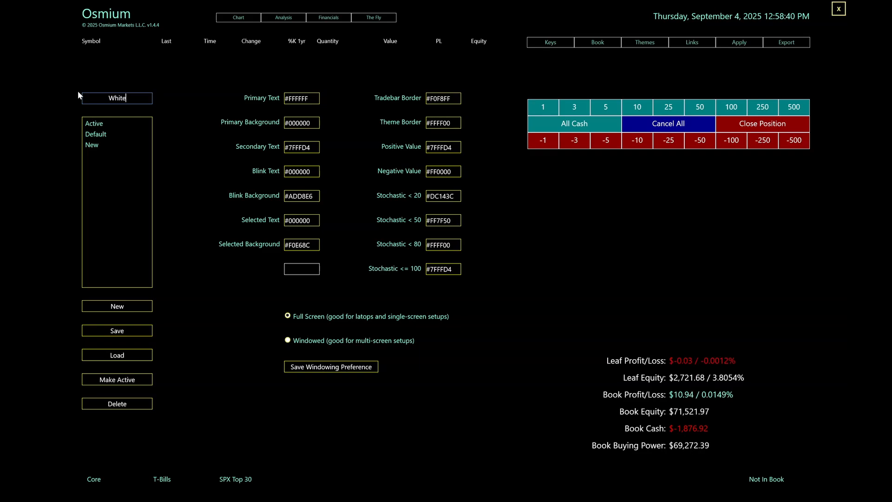
type("-ish")
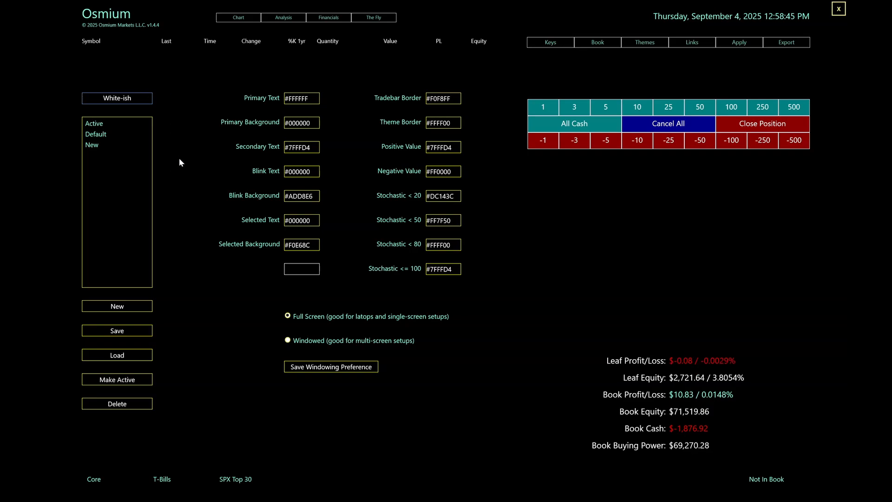
left_click(120, 330)
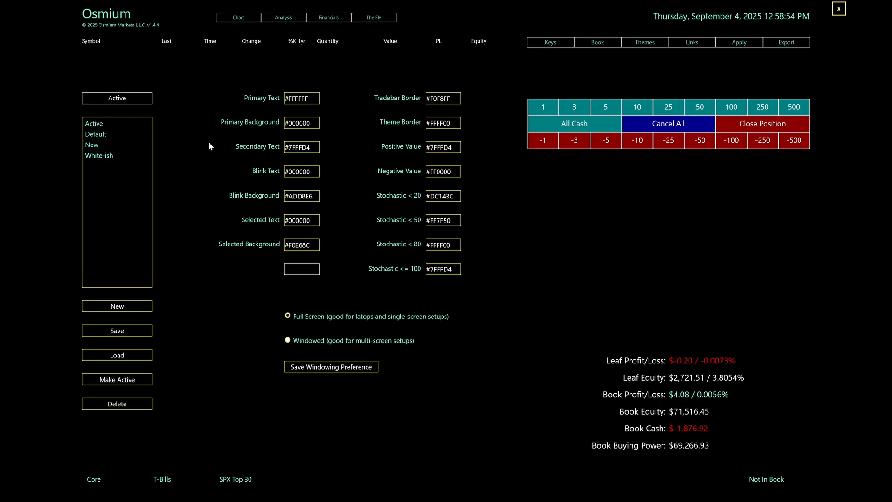
Step: Look through the saved themes and load White-ish, leaving it selected for editing
left_click(96, 146)
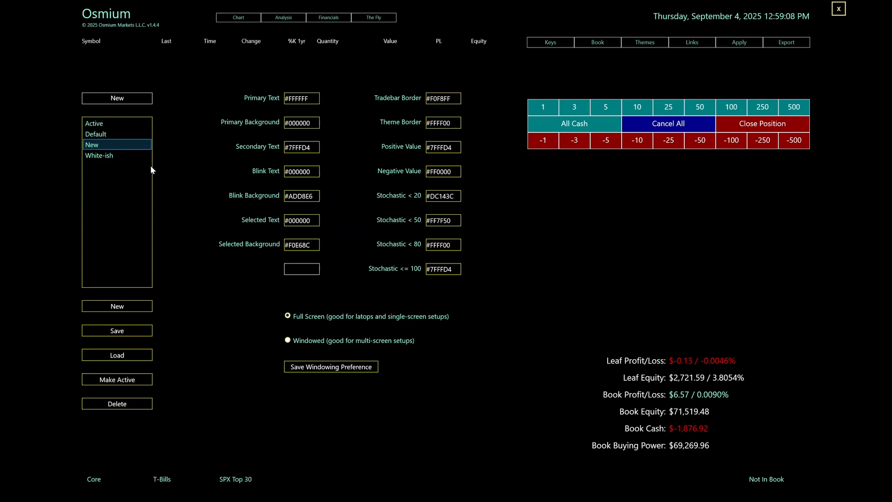
left_click(103, 155)
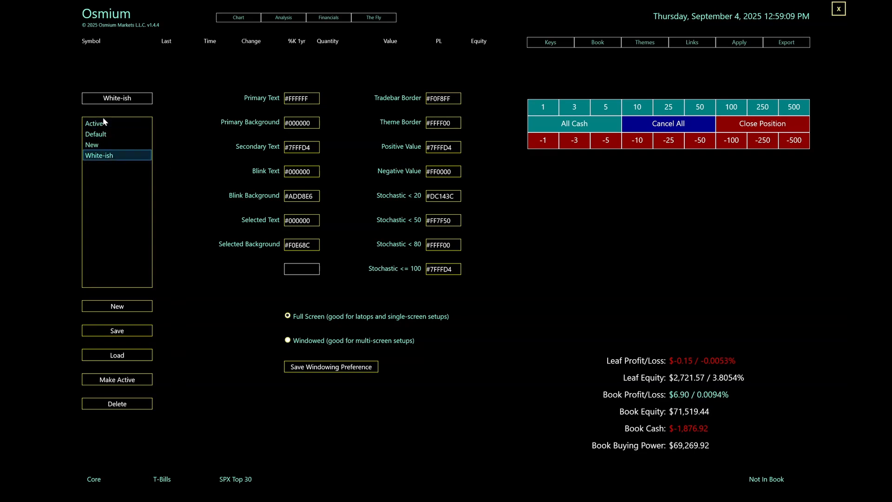
left_click(103, 134)
left_click(116, 158)
left_click(118, 355)
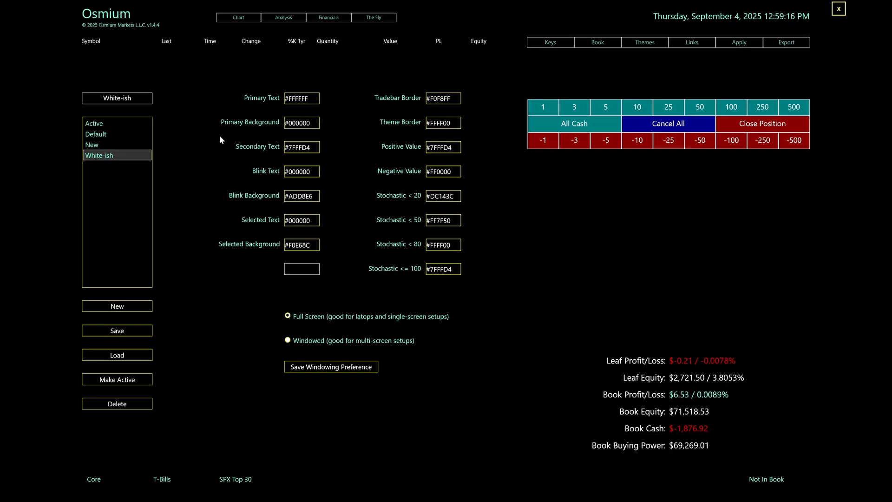
left_click(108, 121)
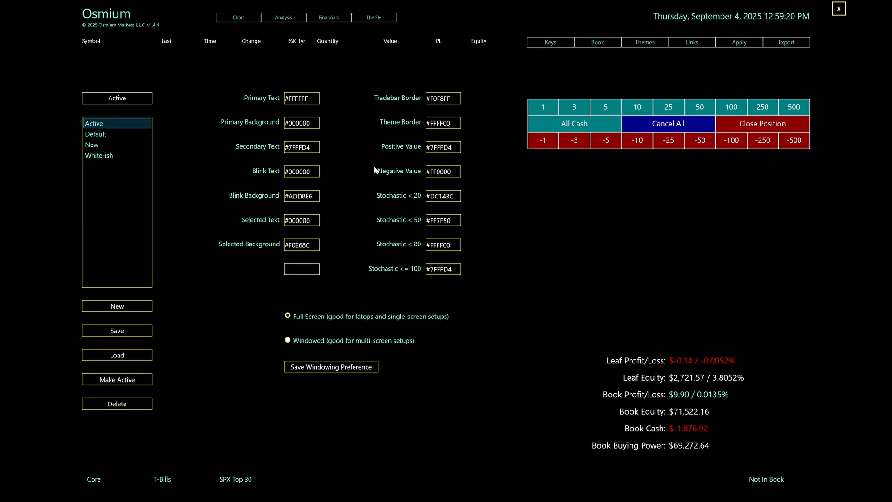
left_click(96, 158)
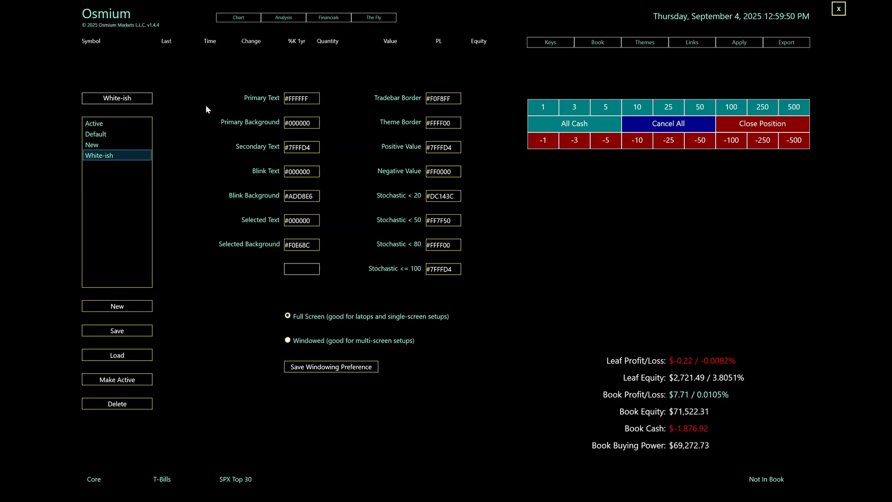
Step: Set the White-ish theme's Primary Text color to Black
left_click(303, 99)
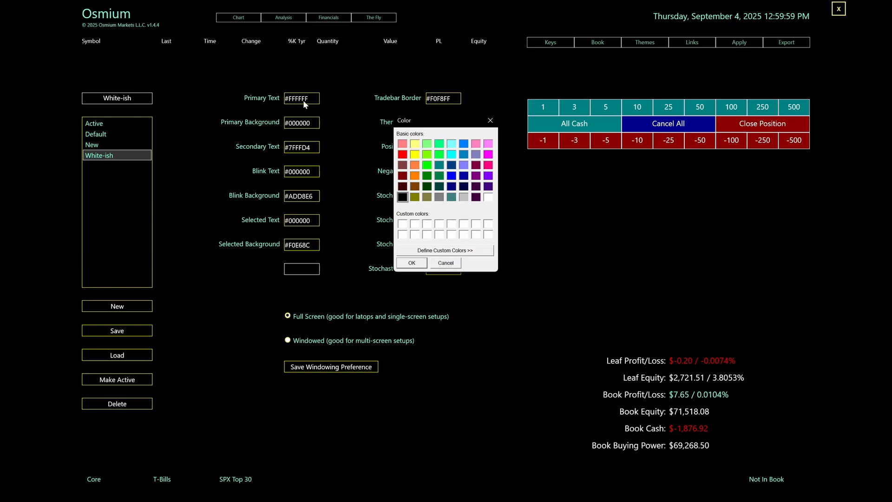
left_click(403, 198)
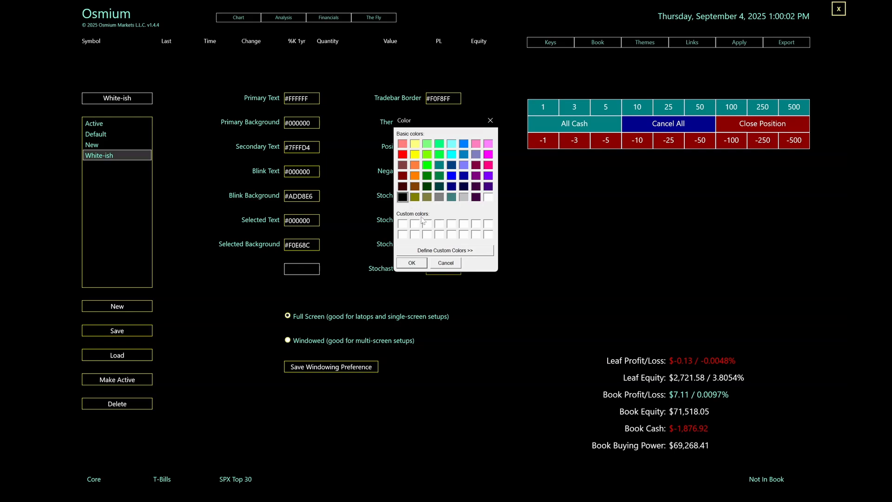
left_click(412, 263)
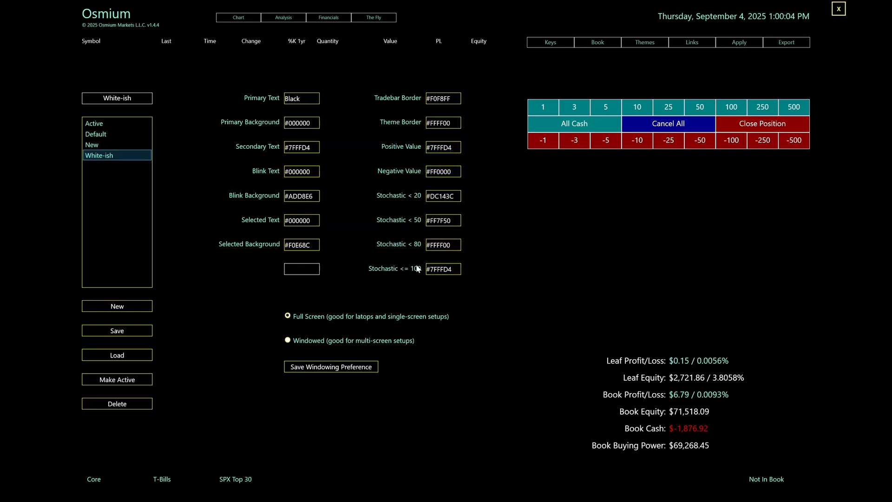
Step: Set the Primary Background to a custom light gray, #E9E9E9, by brightening the basic gray to luminance 220
left_click(309, 124)
left_click(464, 197)
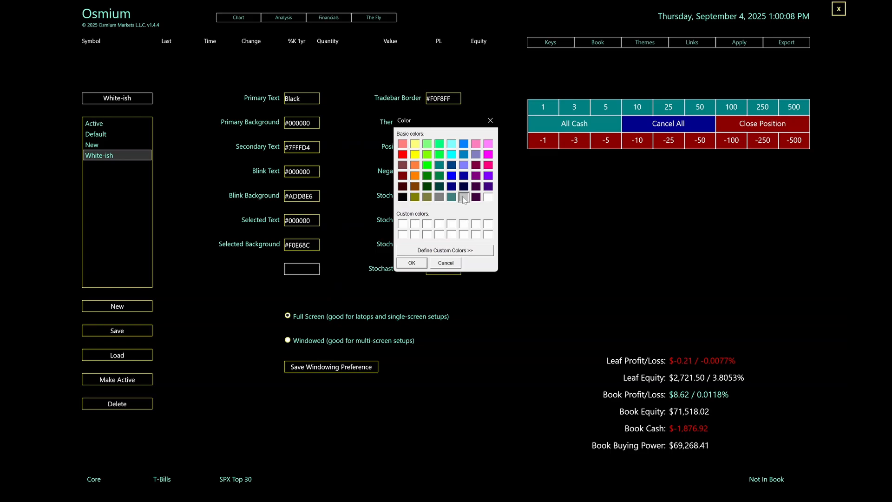
left_click(464, 251)
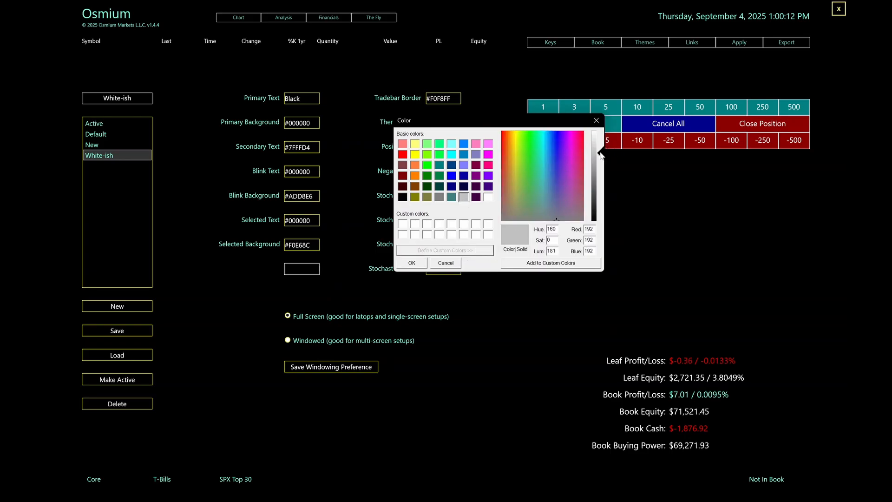
left_click(601, 153)
left_click_drag(602, 156, 606, 143)
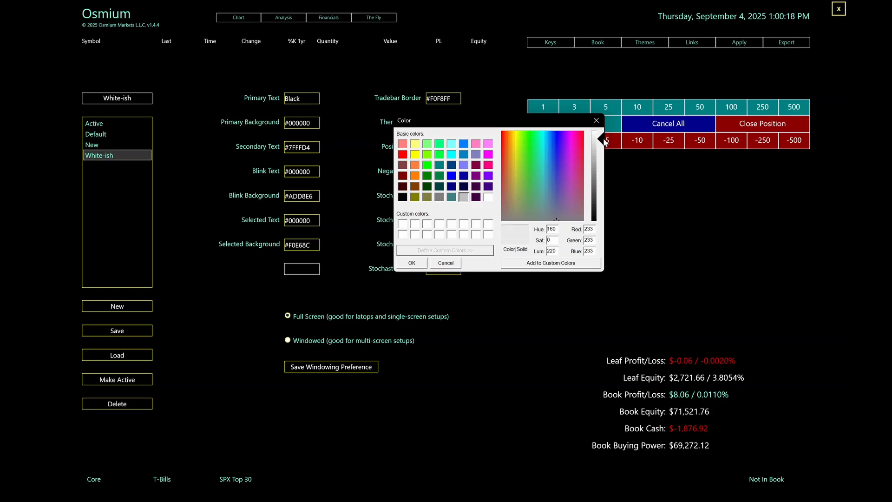
left_click(412, 263)
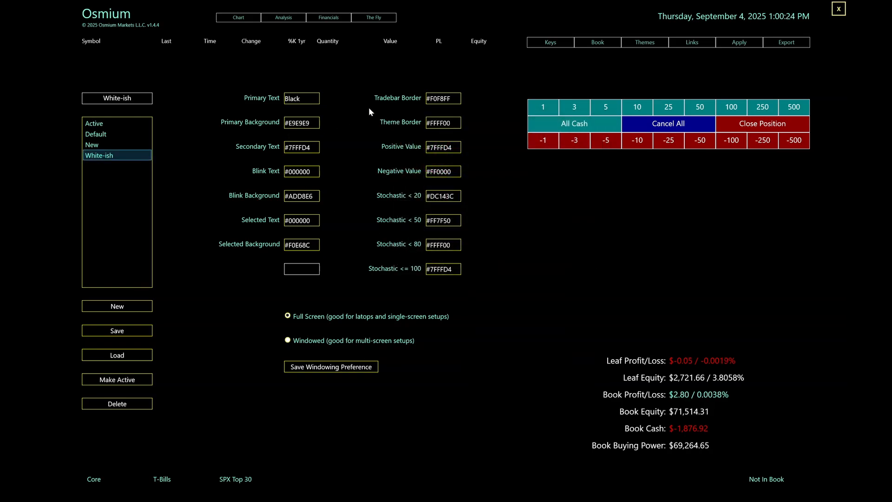
Step: Set the White-ish theme's Secondary Text color to dark navy, #000040
left_click(299, 147)
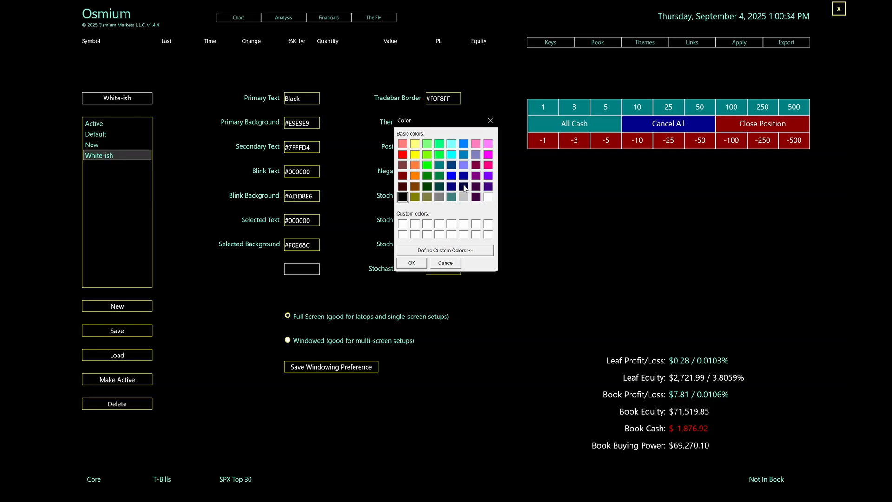
left_click(464, 187)
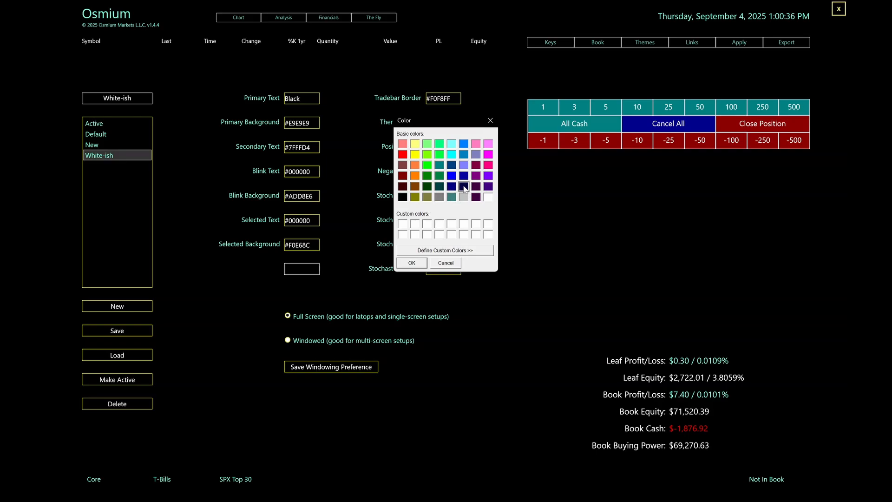
left_click(411, 263)
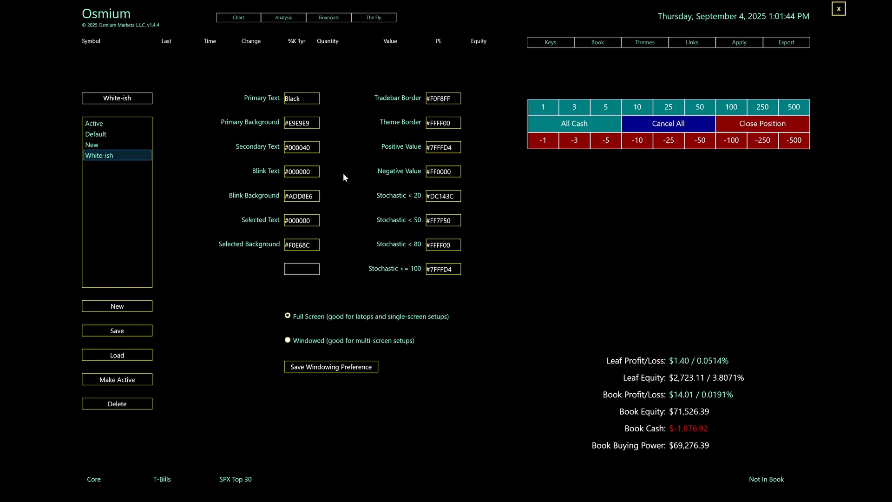
Step: Set the White-ish theme's Blink Text color to dark green, #004000
left_click(304, 176)
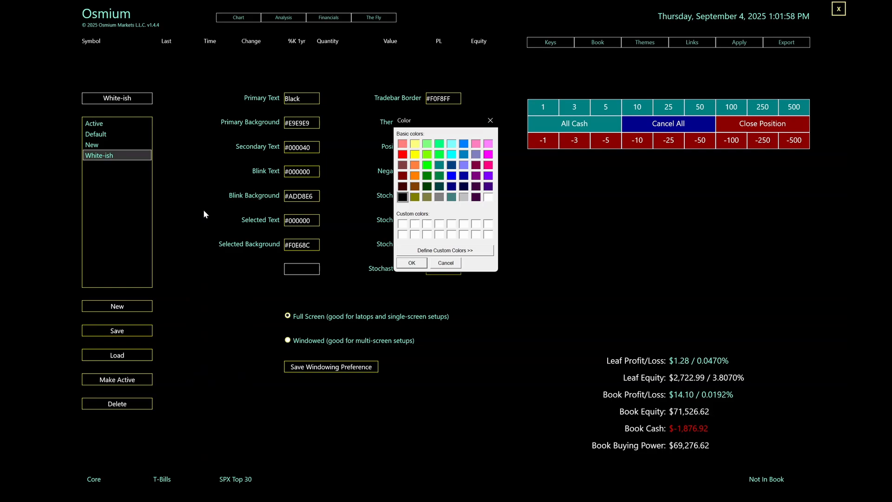
left_click(427, 186)
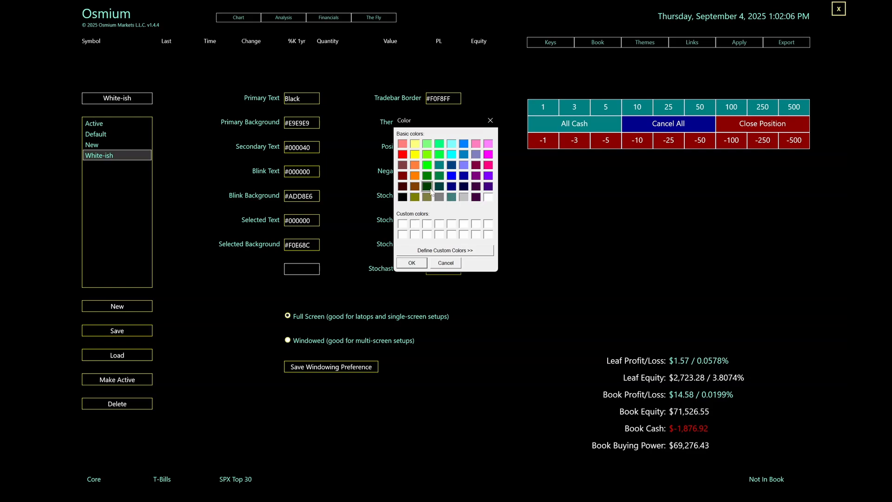
left_click(411, 262)
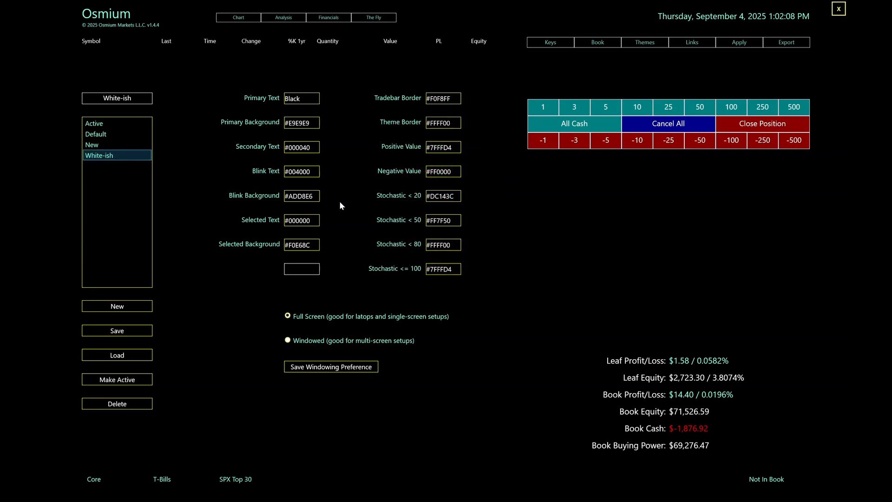
Step: Set the Blink Text color to light yellow, #FFFF80, and the Blink Background to dark green, #004000
left_click(305, 176)
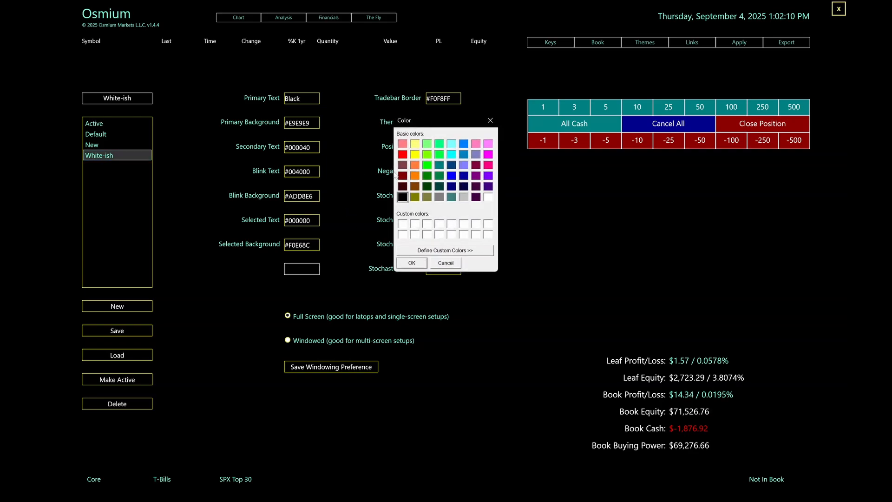
left_click(414, 144)
left_click(411, 263)
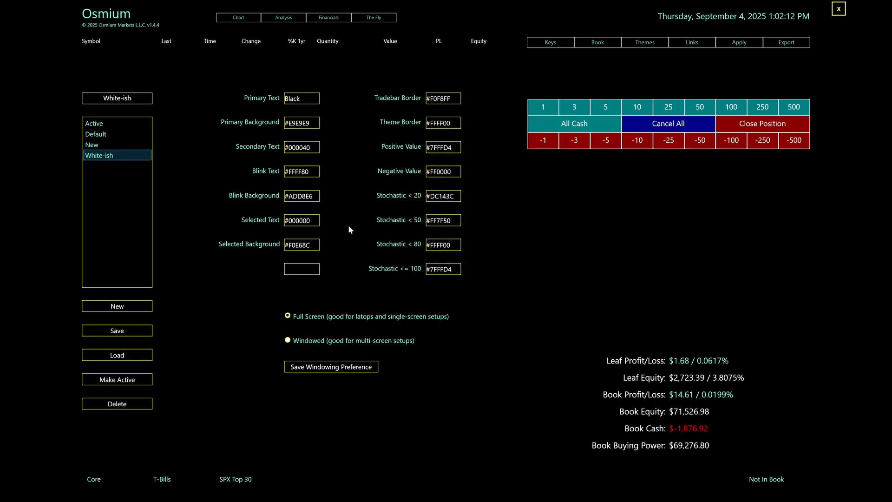
left_click(298, 198)
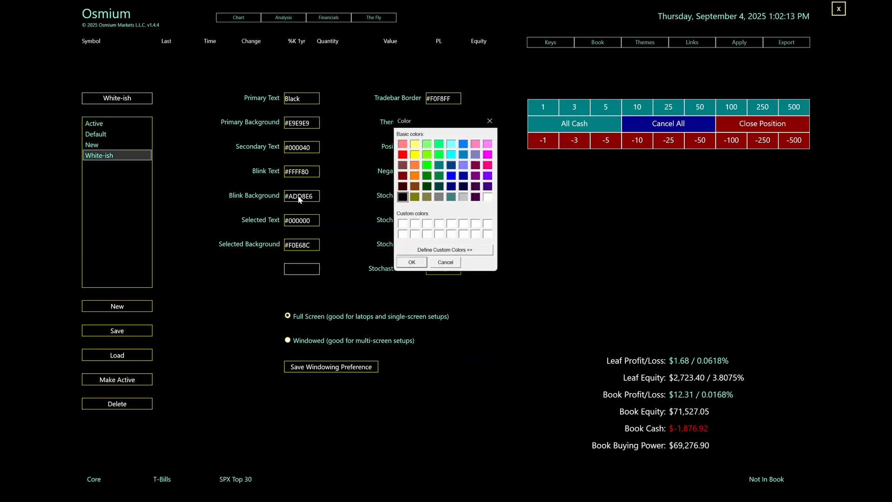
left_click(428, 189)
left_click(402, 262)
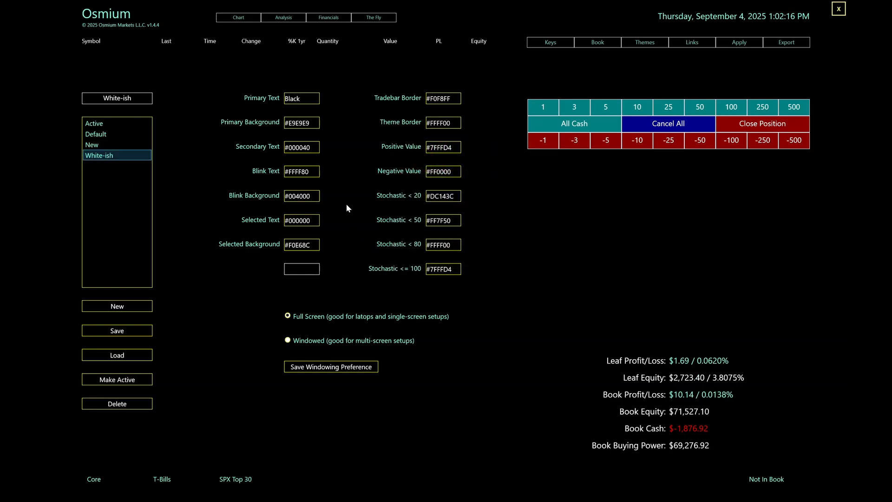
Step: Set the White-ish theme's Selected Text color to light cyan, #80FFFF
left_click(304, 223)
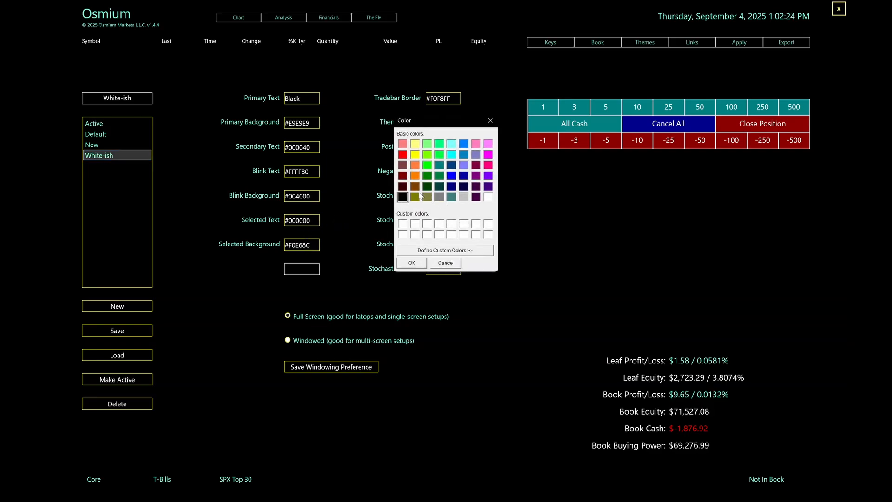
left_click(451, 143)
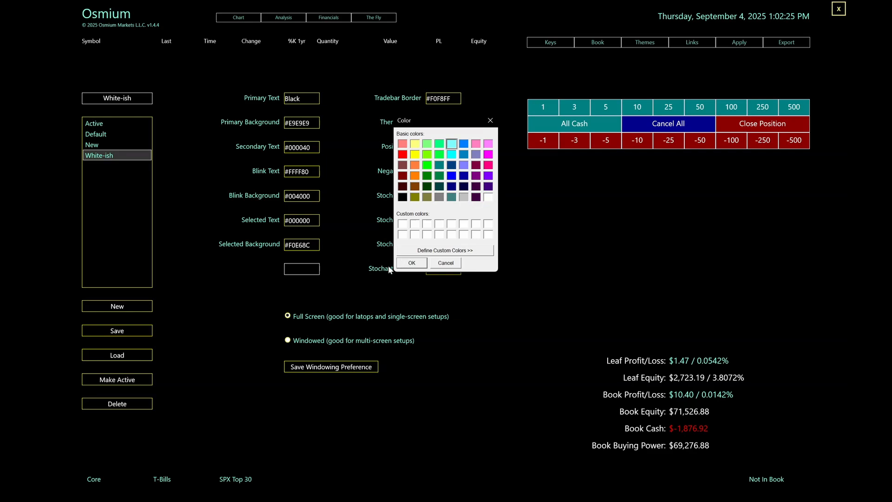
left_click(412, 263)
Step: Set the White-ish theme's Selected Background color to Navy
left_click(303, 247)
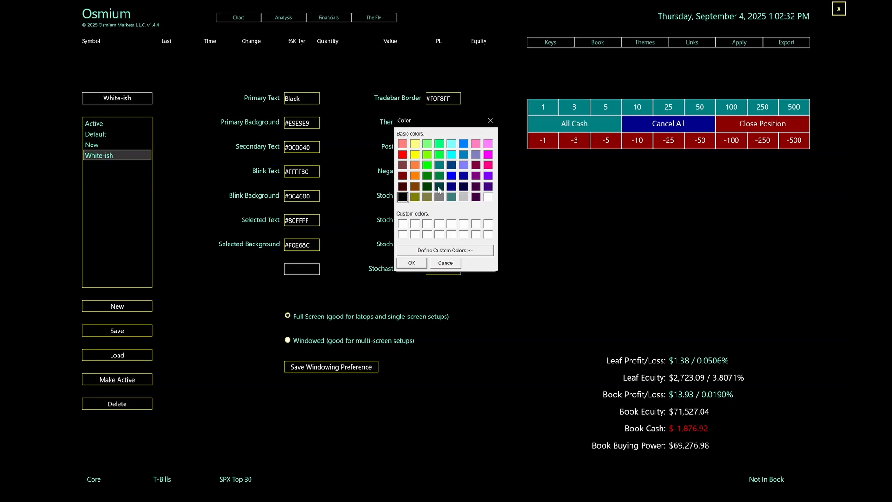
left_click(452, 186)
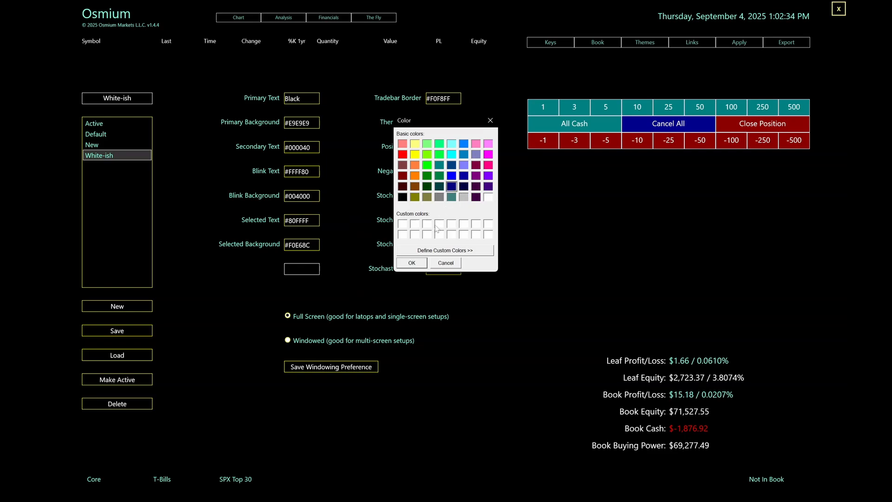
left_click(411, 263)
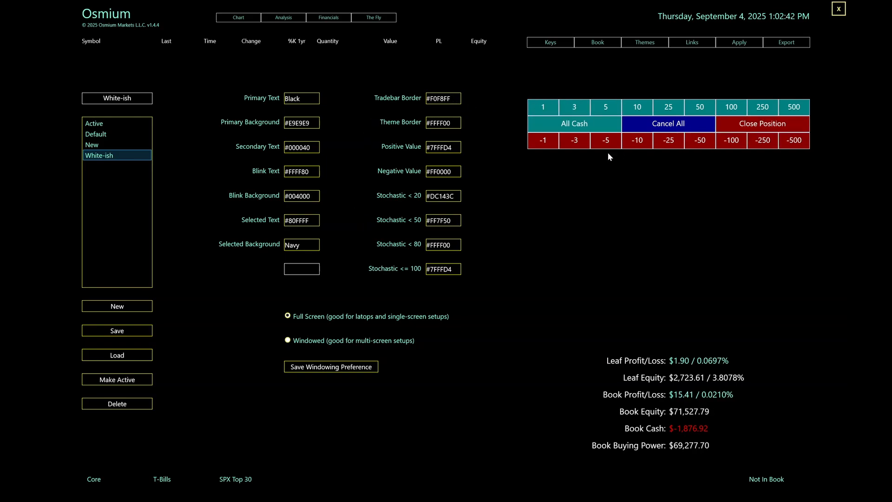
Step: Set the White-ish theme's Tradebar Border to Black and its Theme Border to dark maroon, #400000
left_click(442, 99)
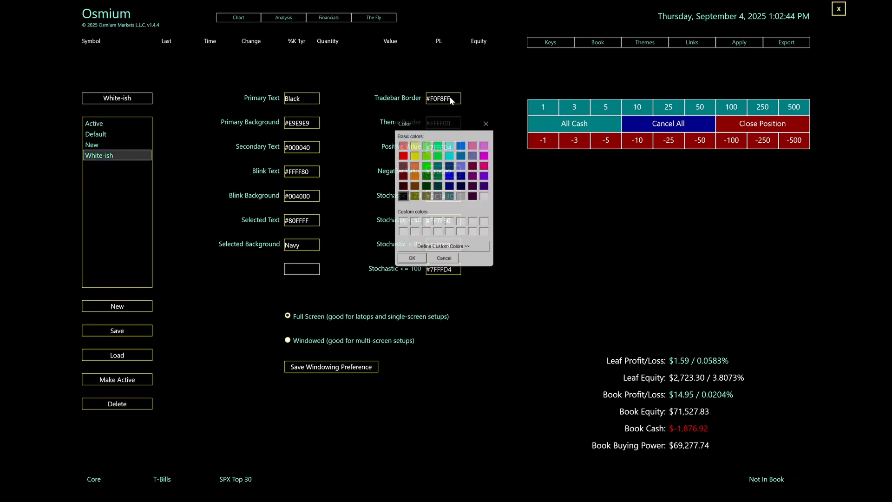
left_click(416, 263)
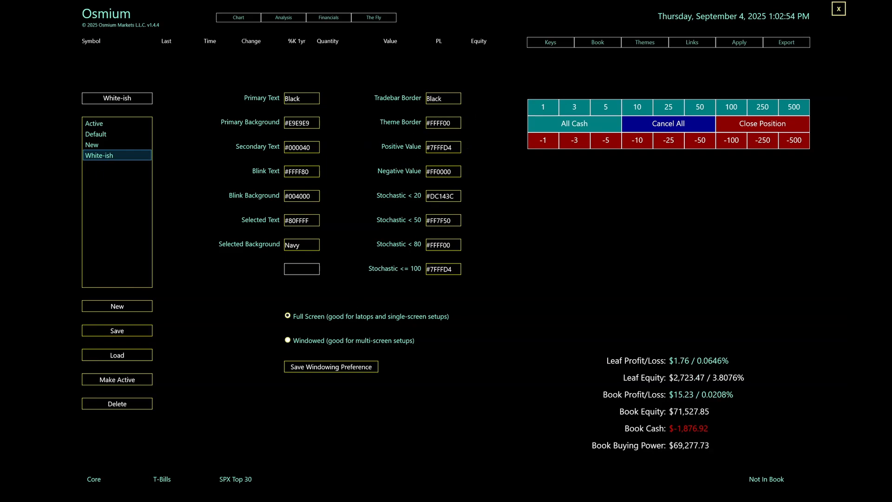
left_click(442, 123)
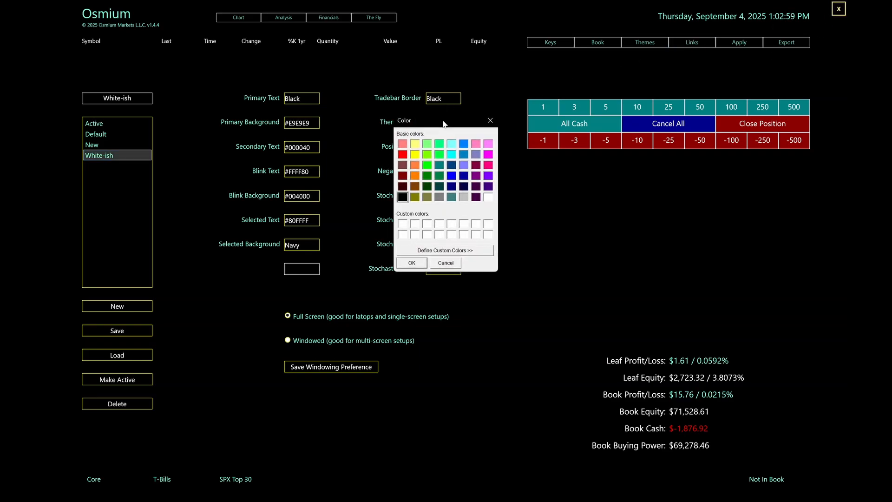
left_click(402, 186)
left_click(412, 262)
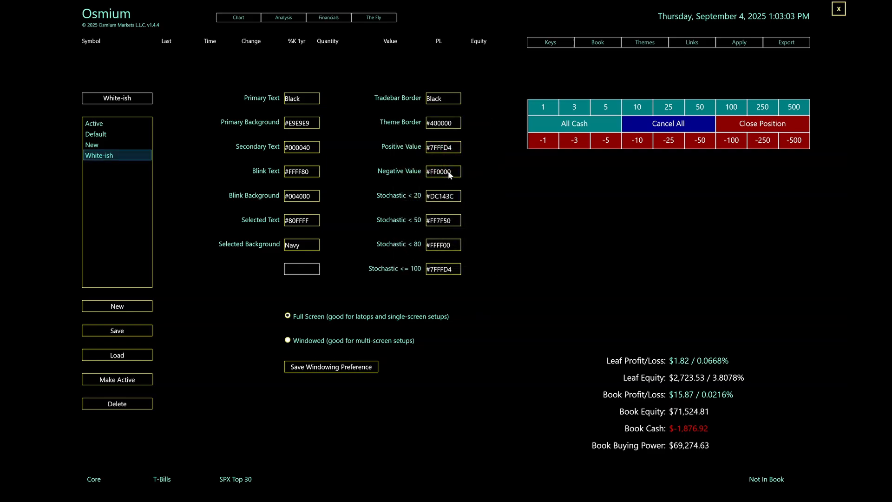
Step: Set the Positive Value color to Teal and the Negative Value color to Maroon
left_click(447, 147)
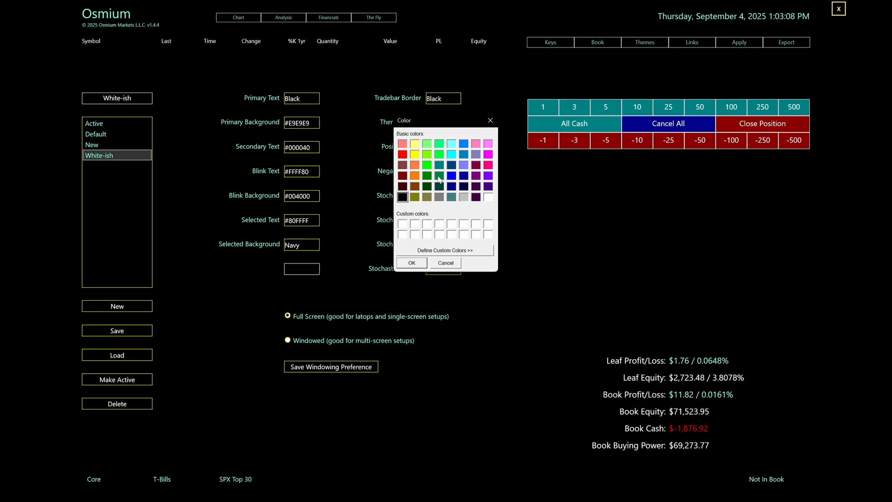
left_click(439, 165)
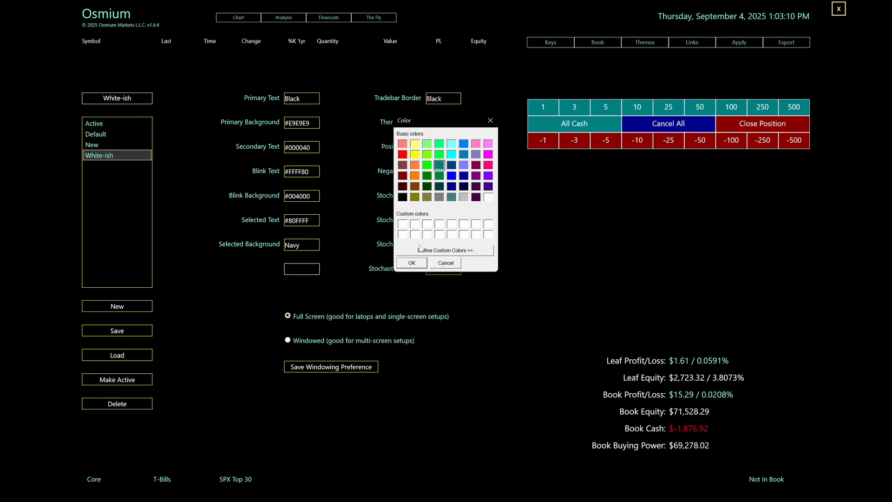
left_click(421, 262)
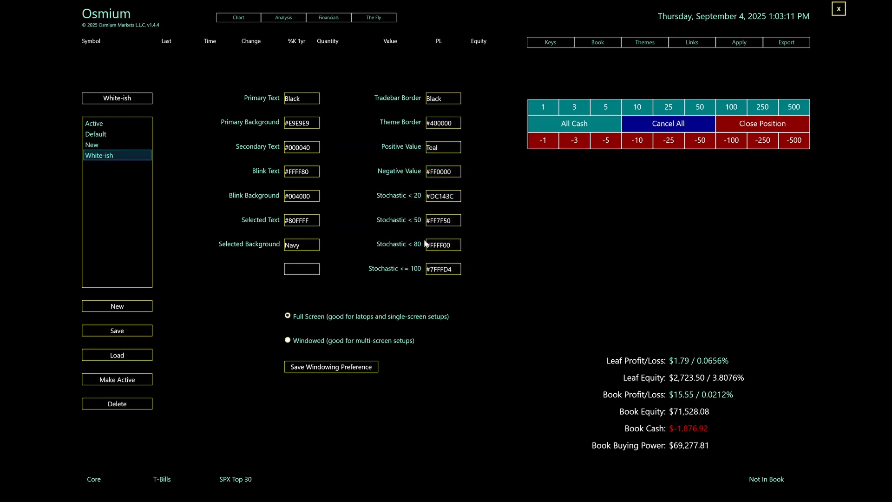
left_click(449, 174)
left_click(402, 176)
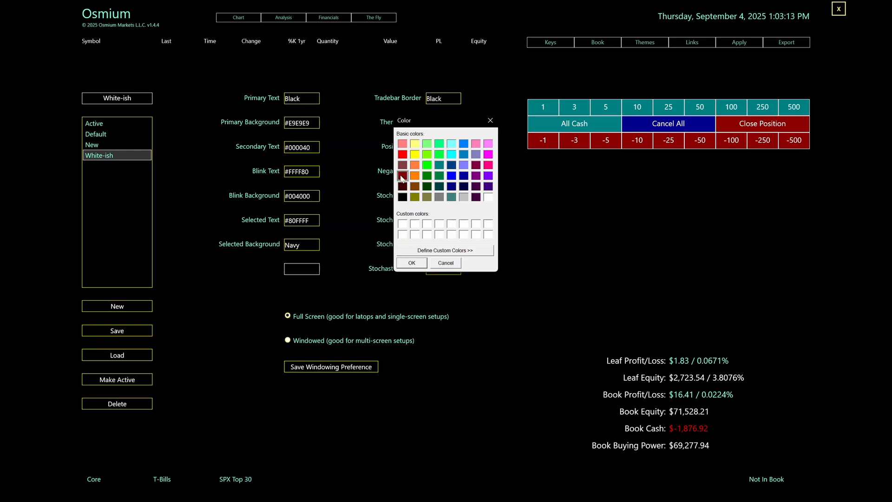
left_click(418, 263)
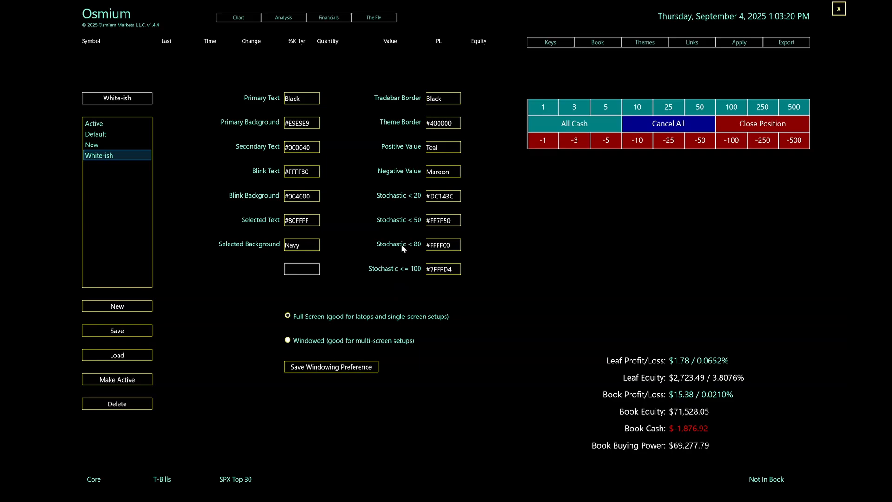
Step: Set the Stochastic <= 100 color to blue, #0080FF, and the Stochastic < 80 color to light violet, #8080FF
left_click(445, 273)
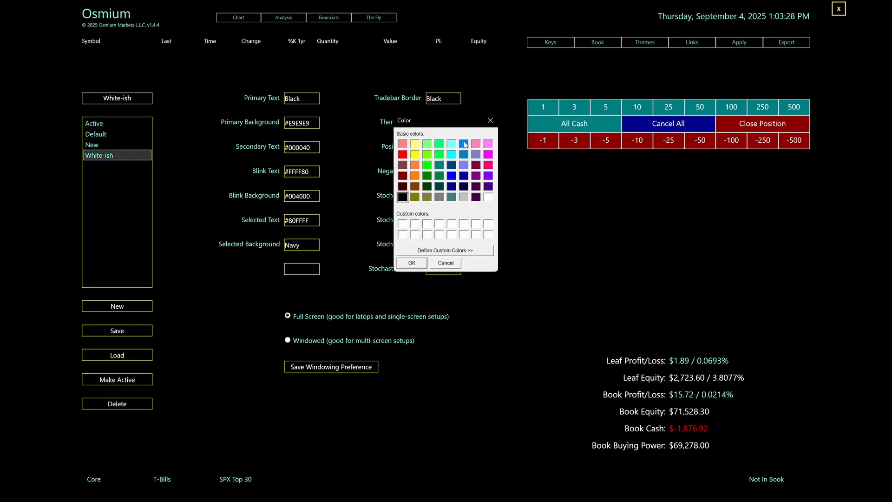
left_click(463, 144)
left_click(411, 263)
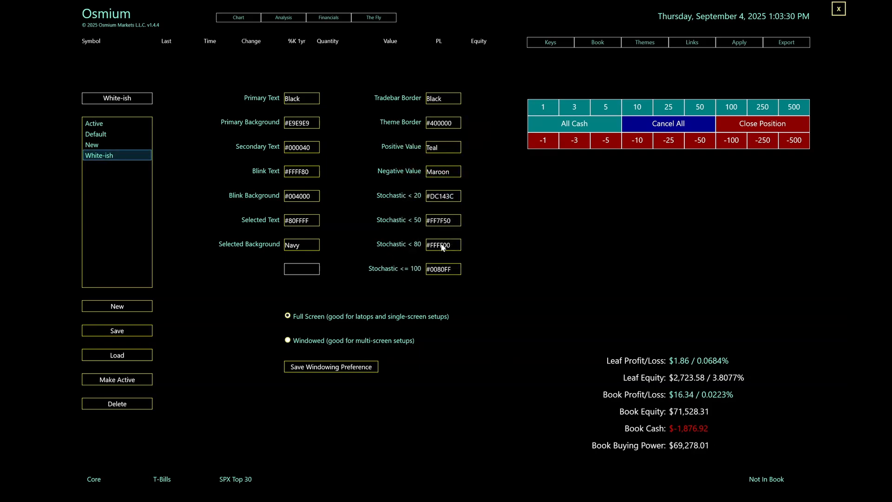
left_click(442, 269)
left_click(463, 165)
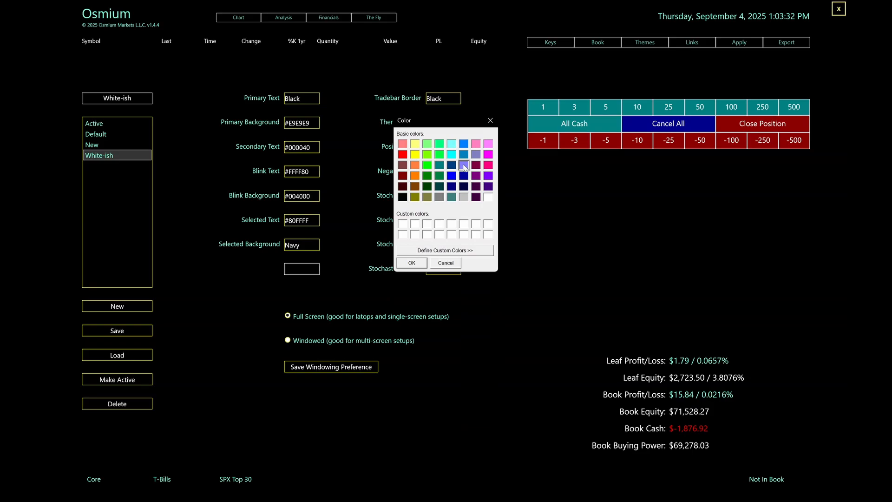
left_click(411, 263)
Step: Set the Stochastic < 50 color to dark blue, #0000A0, and the Stochastic < 20 color to dark magenta, #800040
left_click(445, 221)
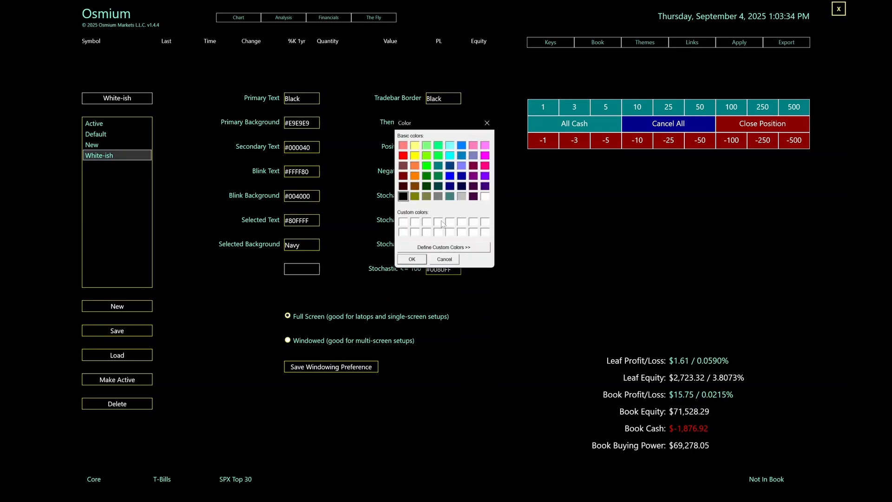
left_click(464, 176)
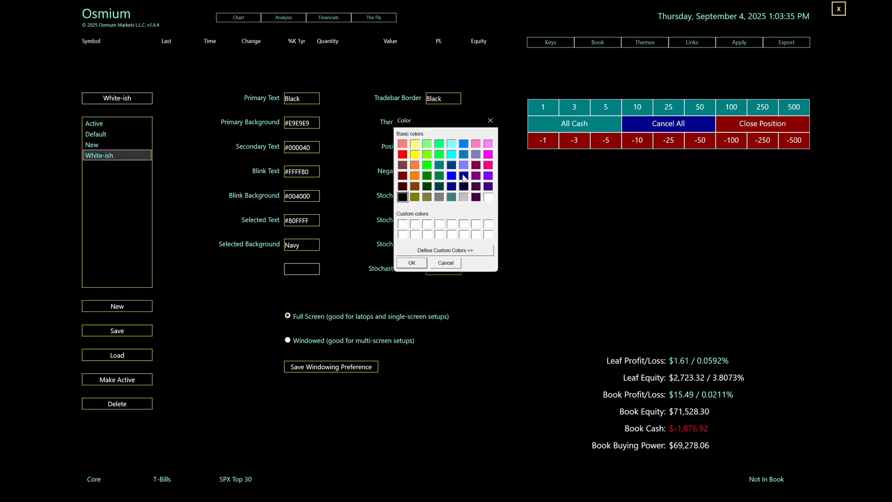
left_click(411, 263)
left_click(440, 197)
left_click(477, 166)
left_click(411, 262)
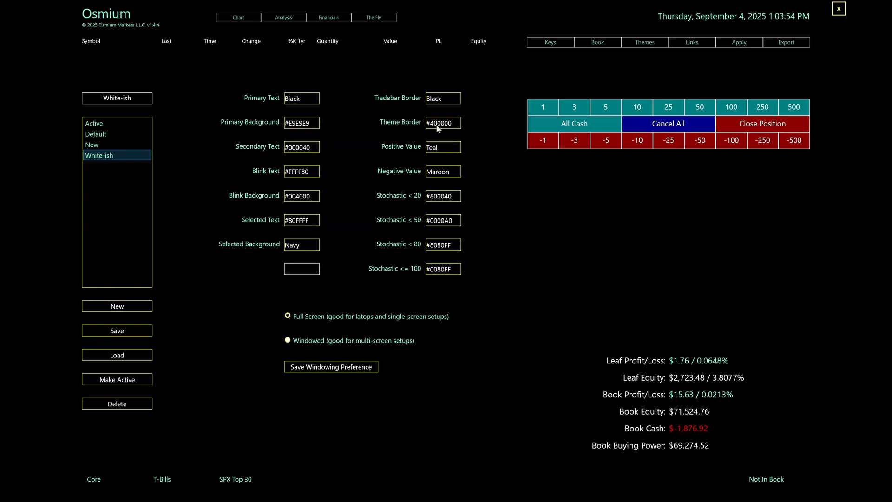
Step: Enter the custom hex color #000000 and assign it to Positive Value and Tradebar Border
left_click(301, 268)
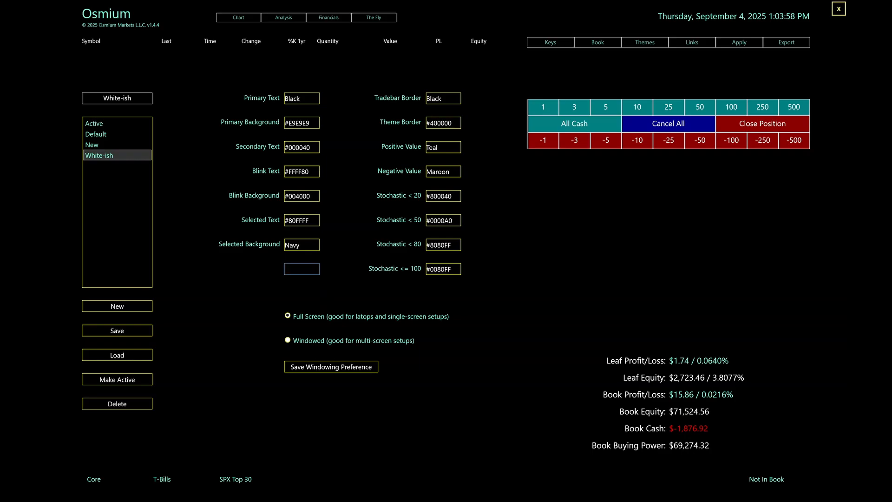
type("#000000")
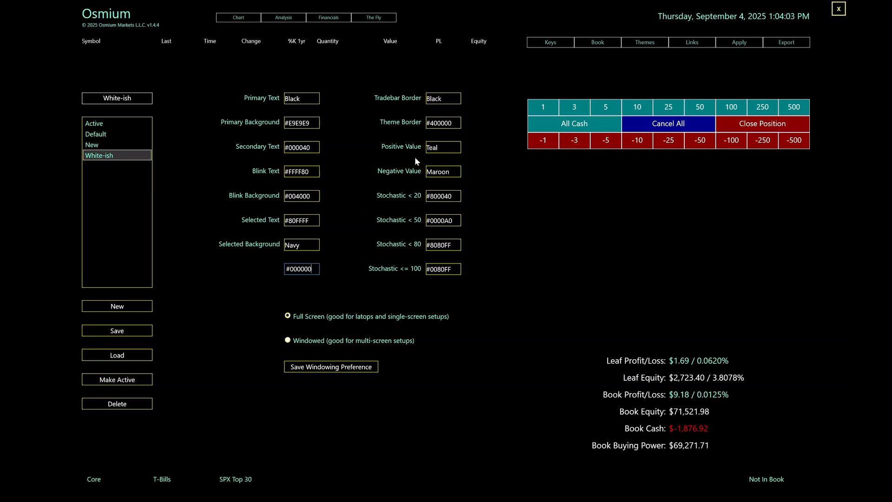
left_click(451, 149)
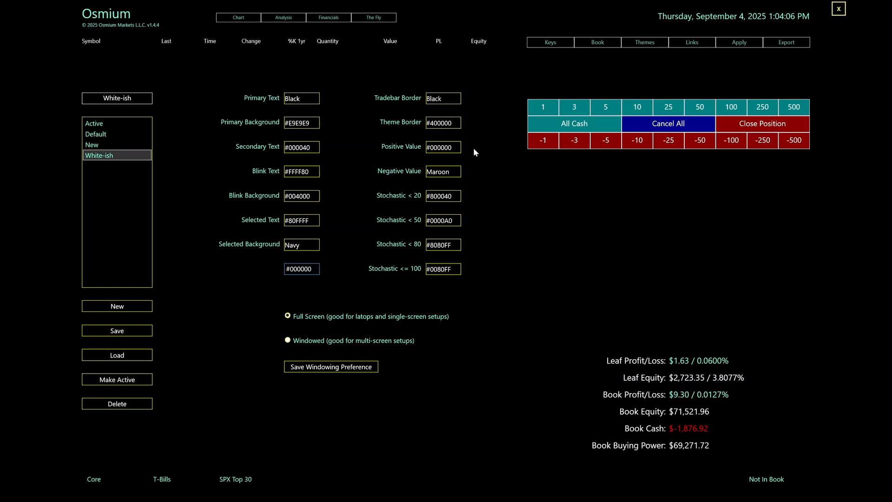
left_click(450, 99)
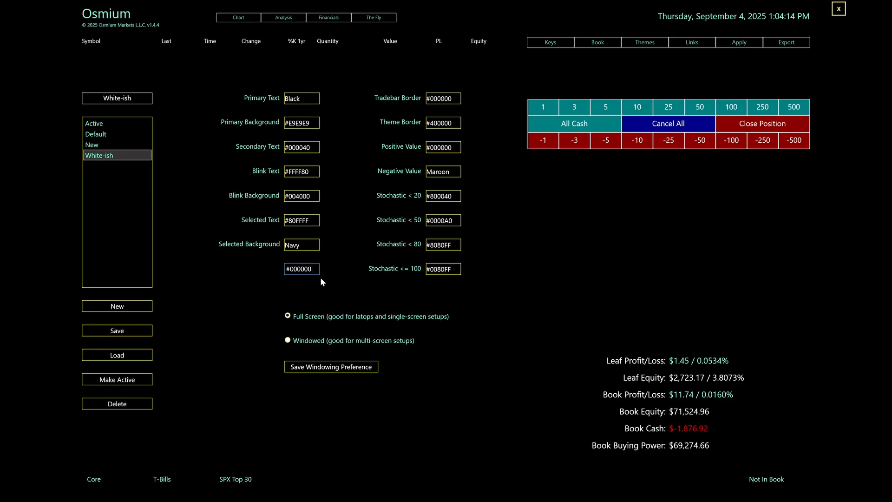
Step: Restore the Positive Value color to Teal and the Tradebar Border color to Black from the basic colors
left_click(451, 148)
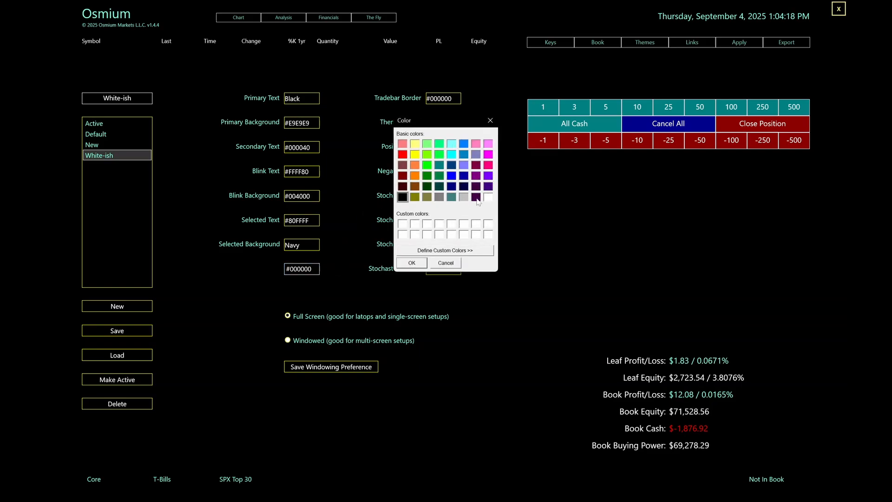
left_click(436, 177)
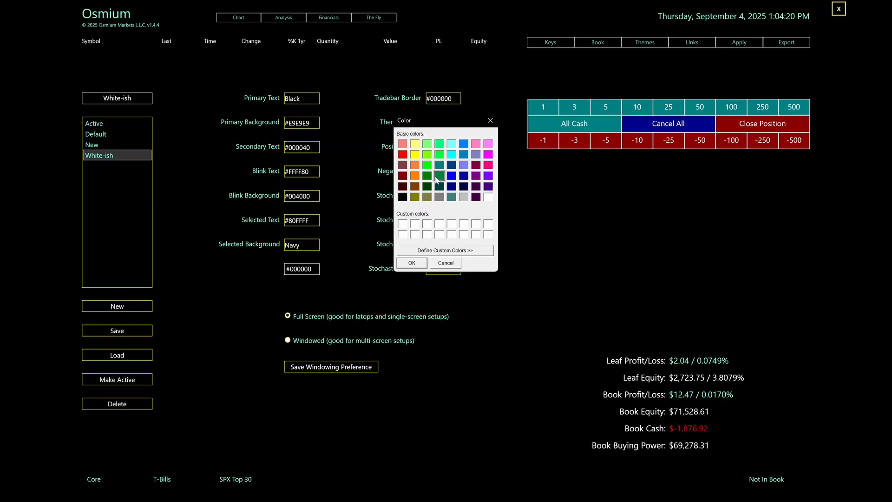
left_click(440, 165)
left_click(413, 261)
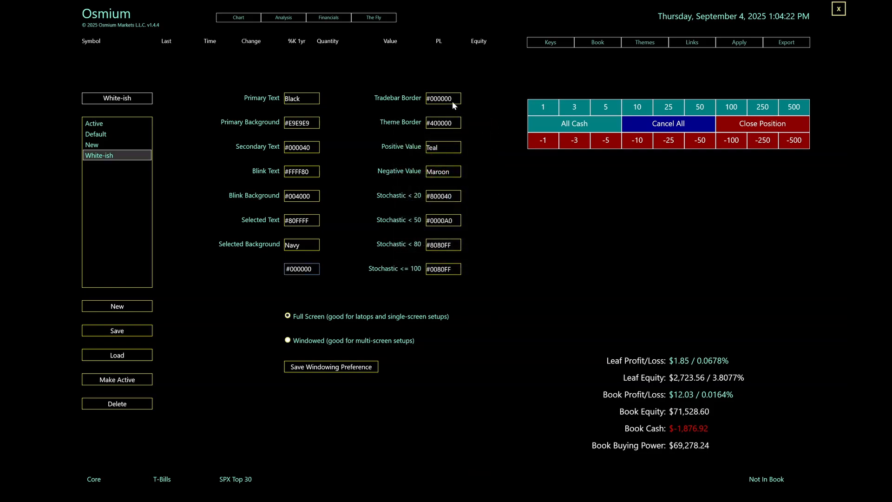
left_click(450, 99)
left_click(411, 262)
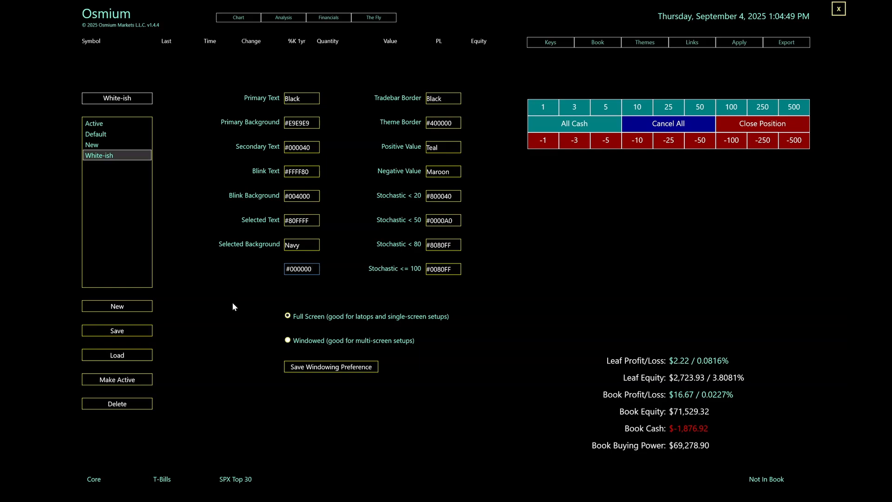
Step: Save the White-ish theme, make it the active theme and apply it to the application
left_click(114, 331)
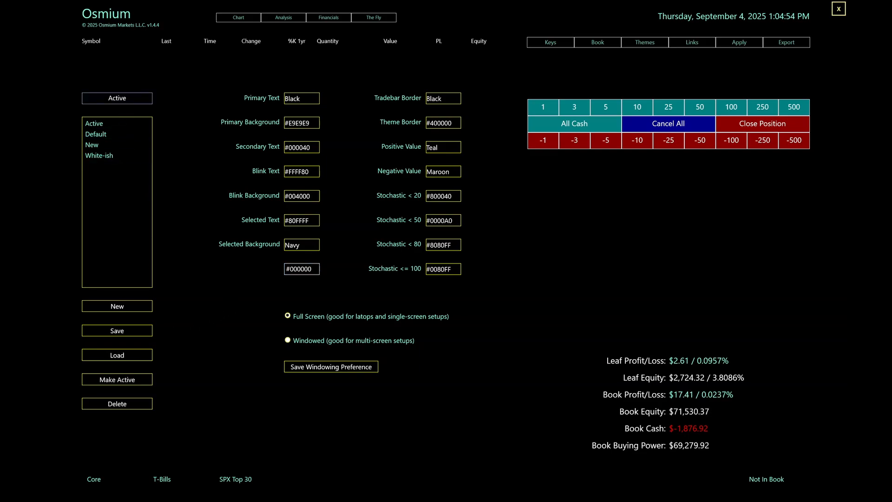
left_click(744, 45)
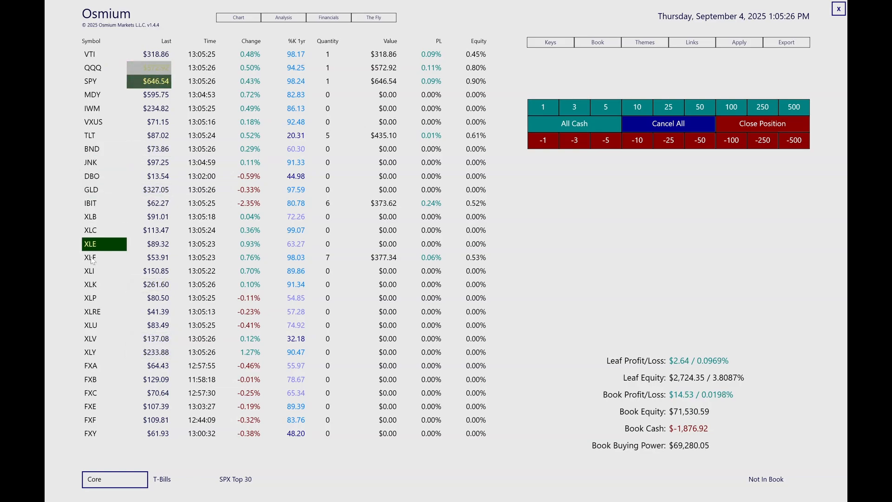
Step: Try the selection colors on the DBO, QQQ and SPY rows of the Core list, with the order mode set to Maker
left_click(98, 180)
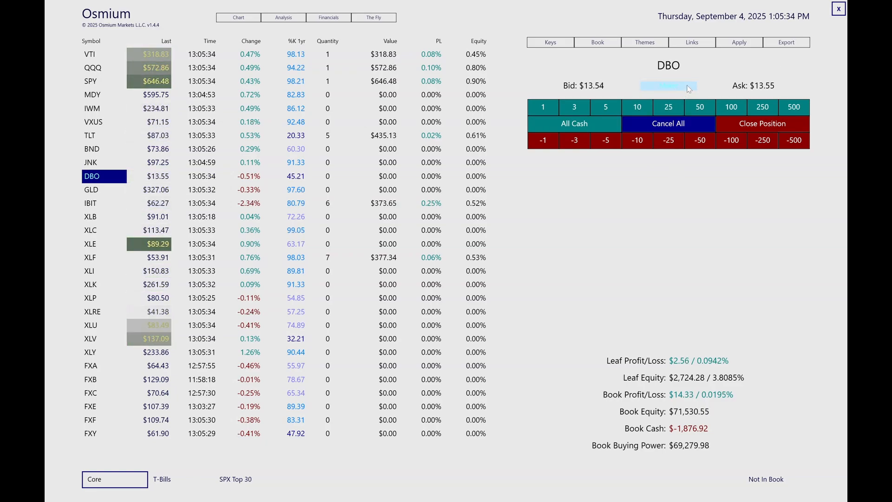
left_click(684, 85)
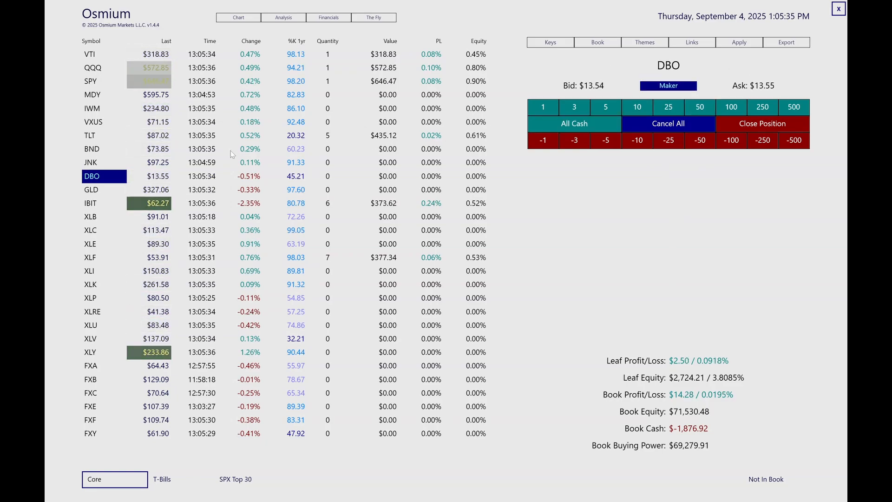
left_click(94, 68)
left_click(93, 82)
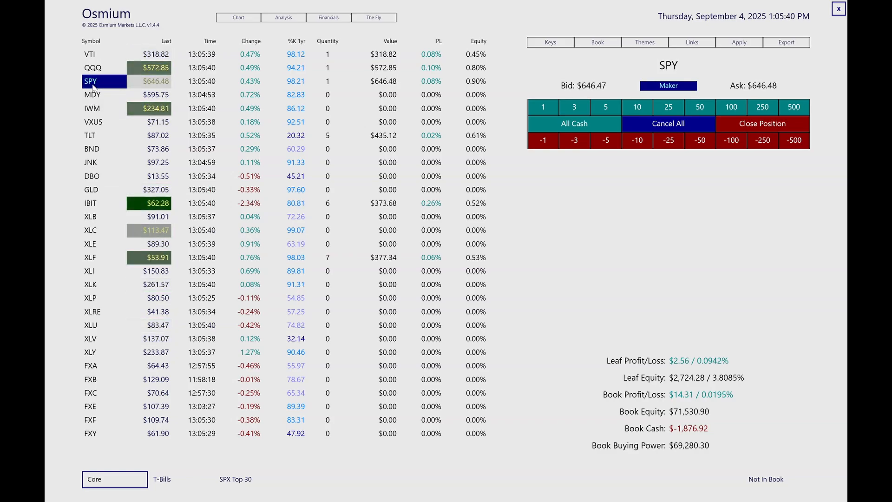
Step: Select XLK, switch the order mode to Taker and back to Maker, and place a buy order for 3 shares
left_click(91, 284)
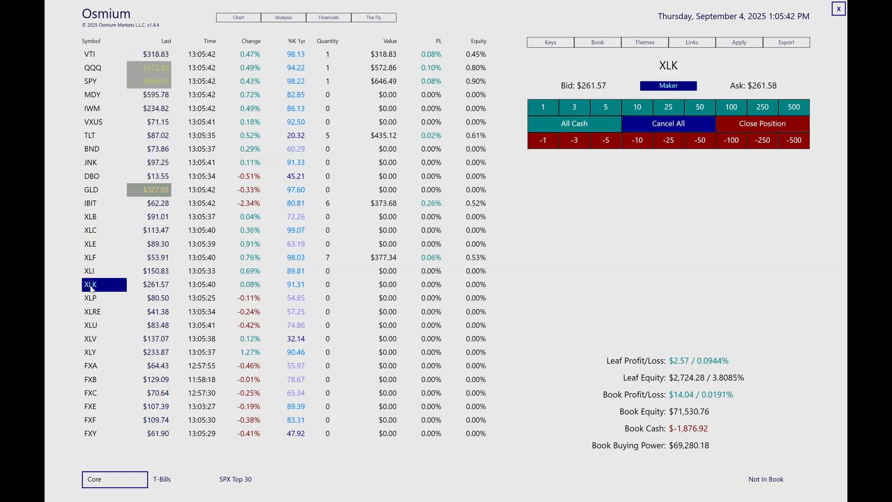
left_click(686, 86)
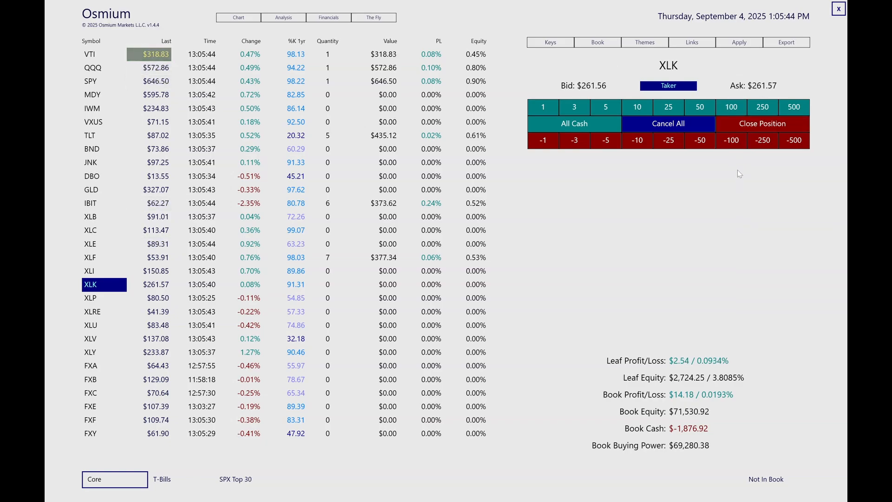
left_click(683, 85)
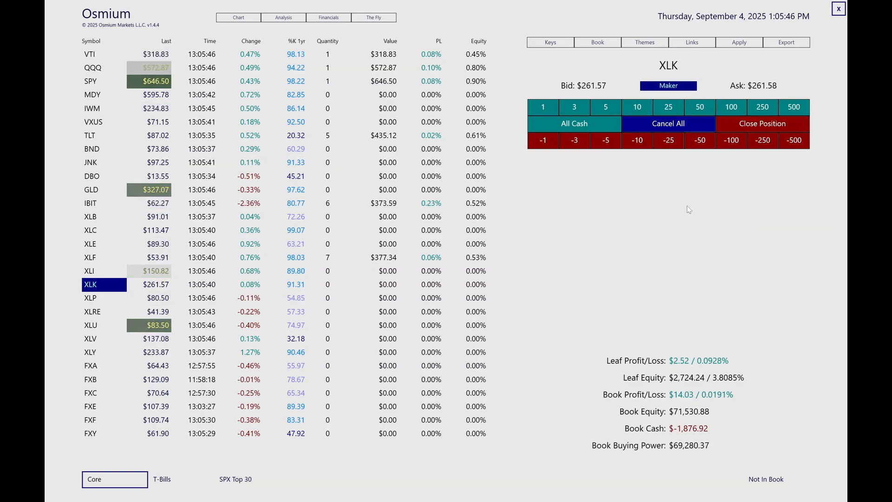
left_click(573, 107)
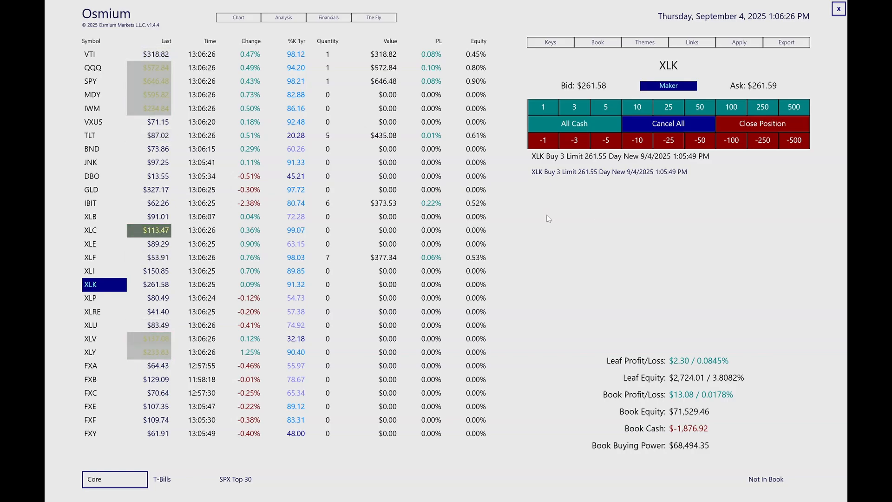
Step: Sort the Core list by Change and by %K 1yr
left_click(250, 41)
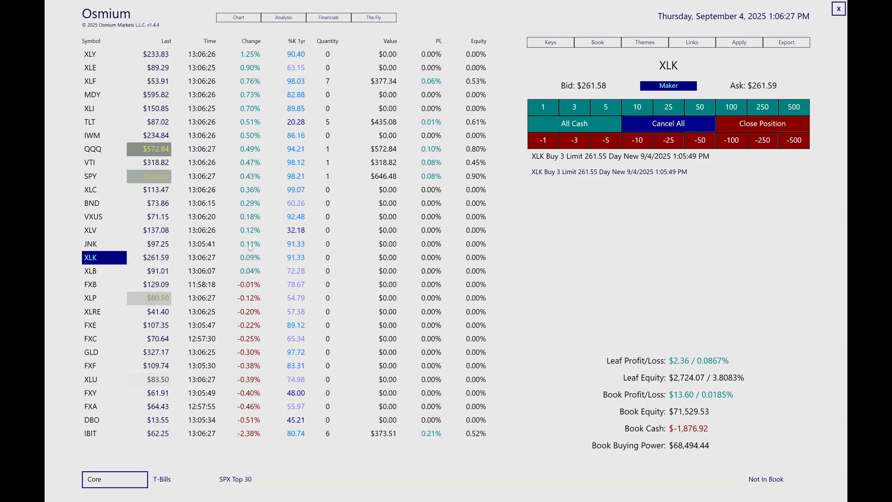
left_click(299, 255)
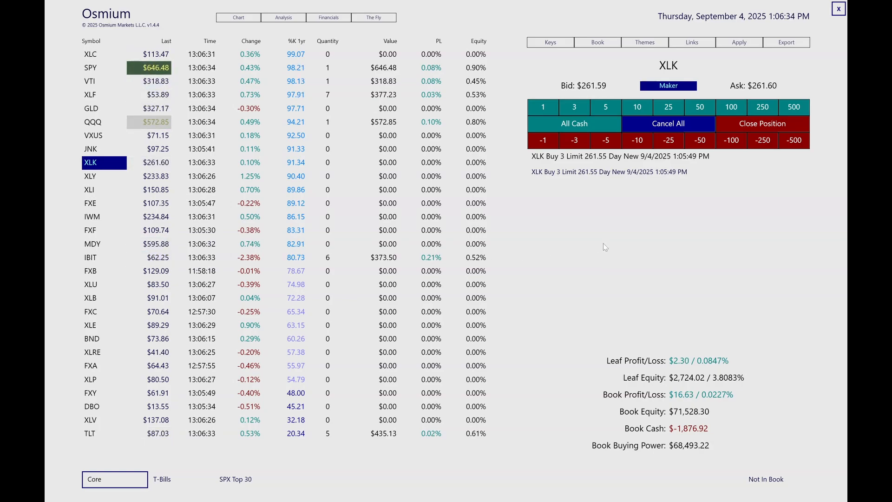
Step: Set the theme's Primary Text color to the pink #FF0080 from the basic colors and save it to the White-ish theme
left_click(655, 41)
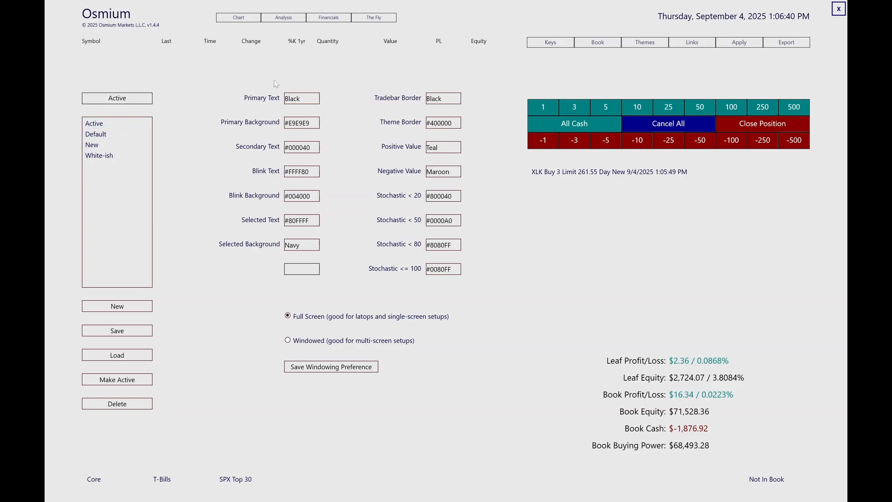
left_click(309, 97)
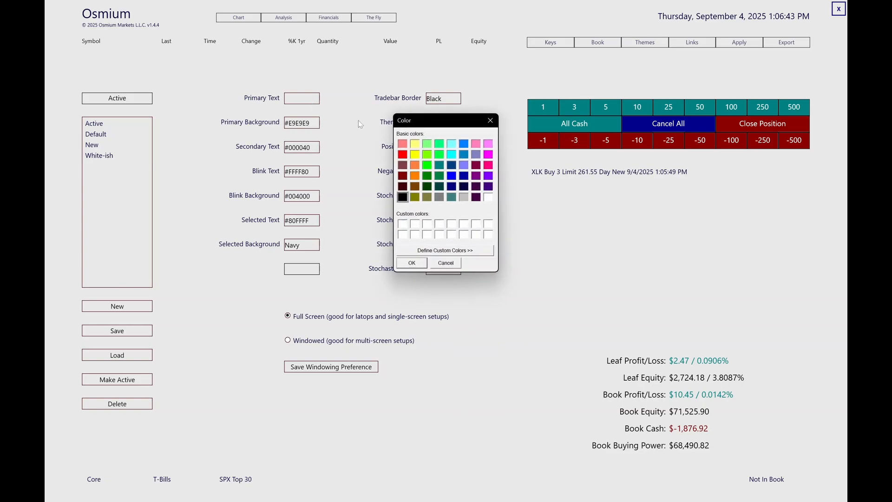
left_click(487, 166)
left_click(408, 265)
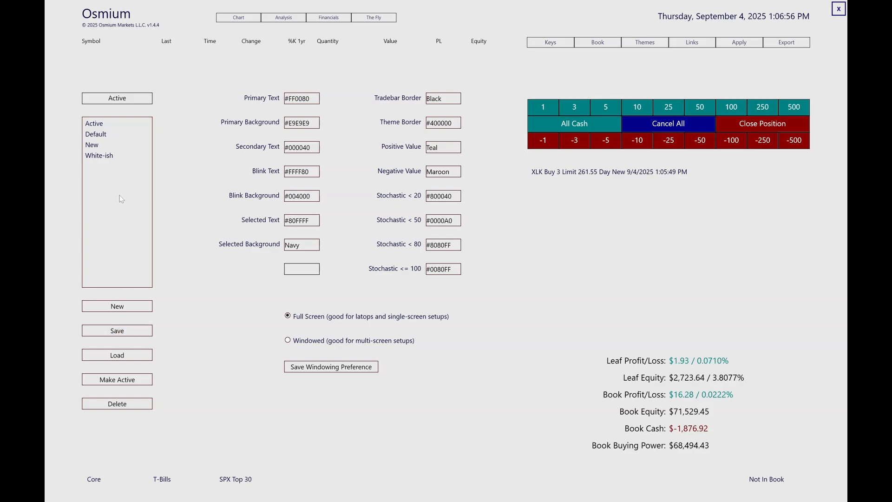
left_click(116, 156)
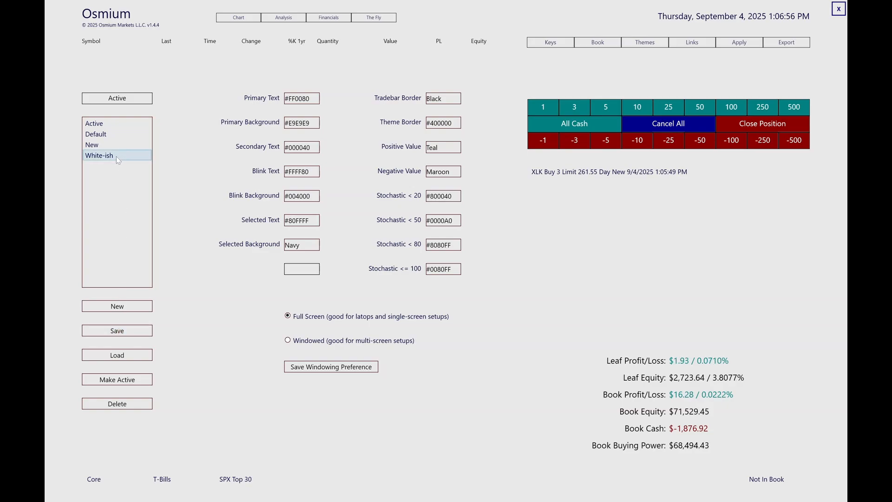
left_click(128, 329)
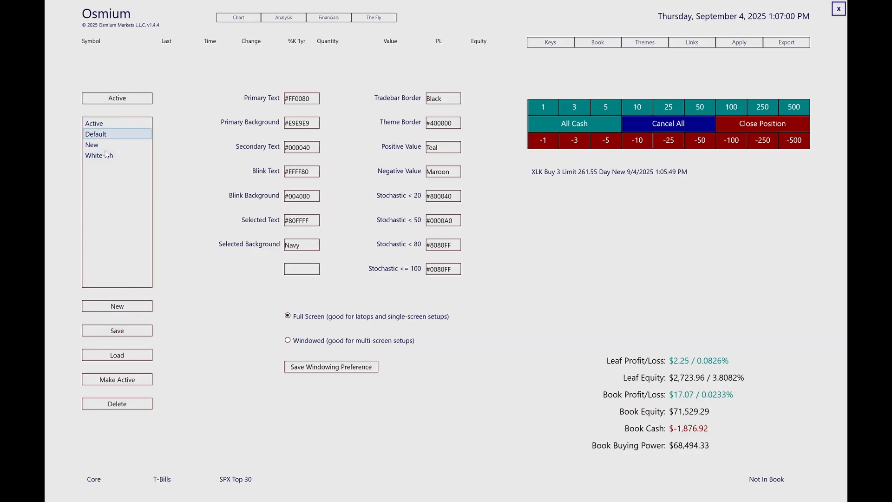
Step: Load the Default theme's colors into the theme editor, switching the selection between White-ish and Default
left_click(100, 135)
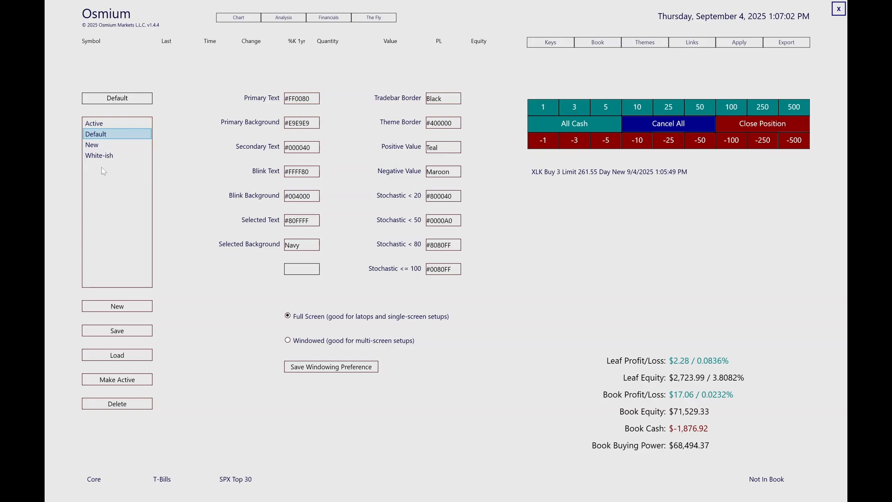
left_click(107, 159)
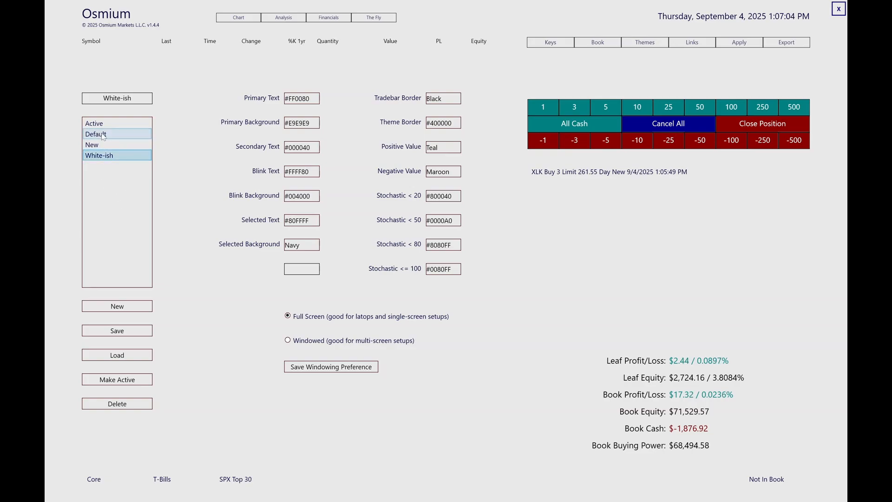
left_click(104, 134)
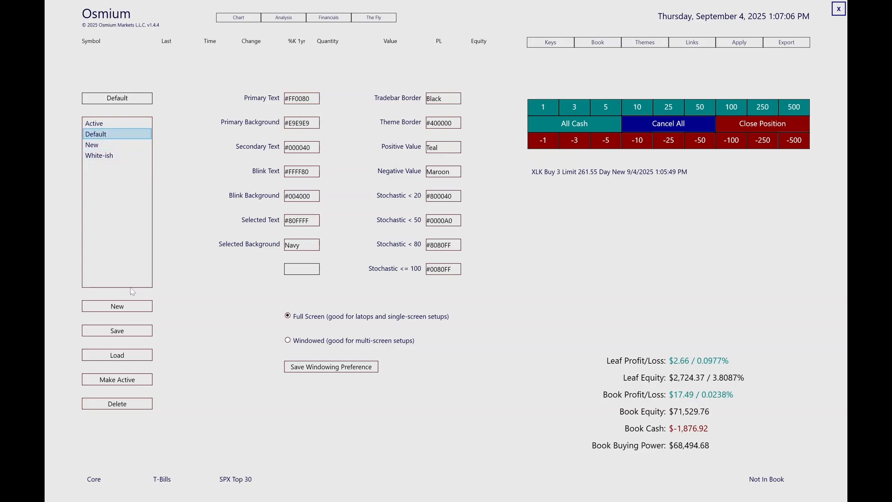
left_click(117, 355)
left_click(115, 154)
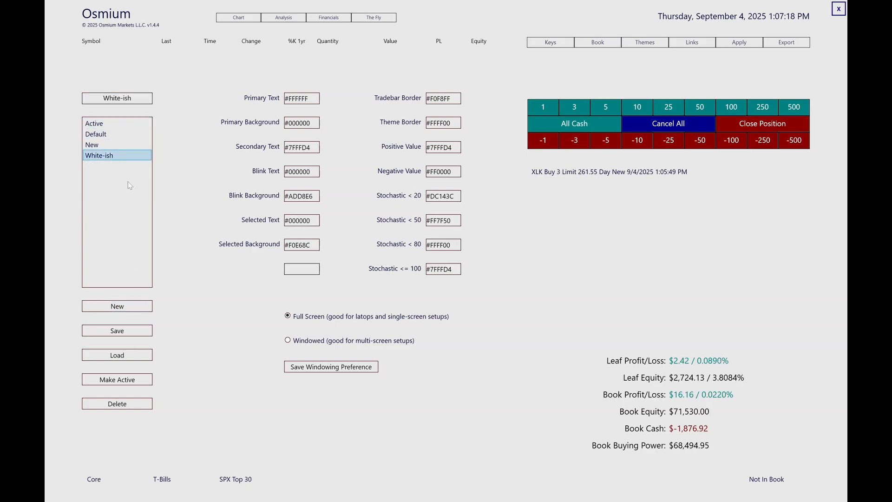
left_click(114, 135)
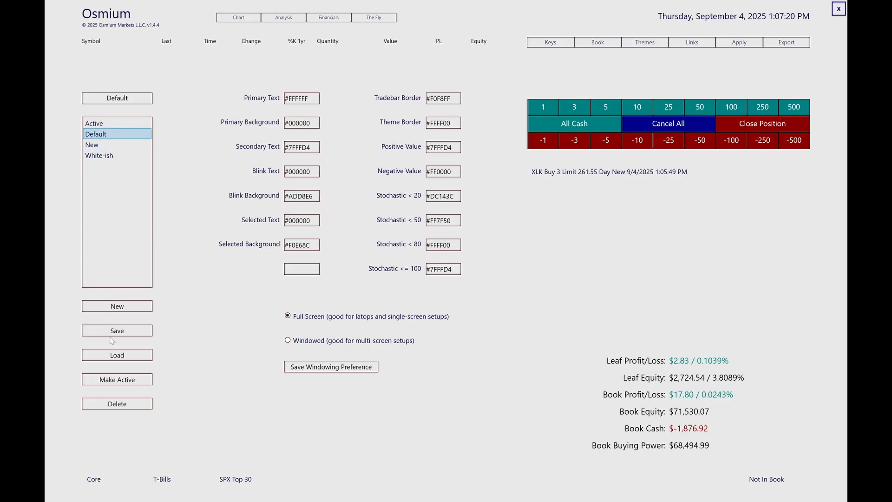
left_click(114, 354)
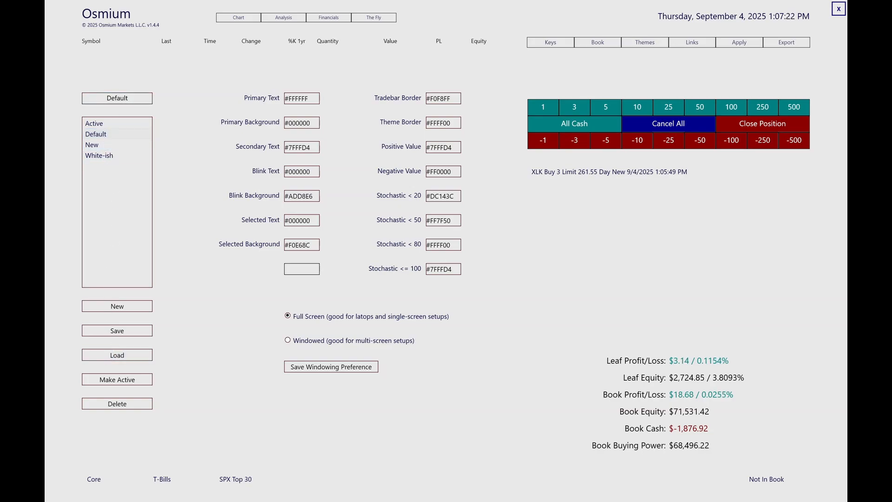
Step: Load the White-ish theme's colors back into the theme editor and save the theme
left_click(109, 156)
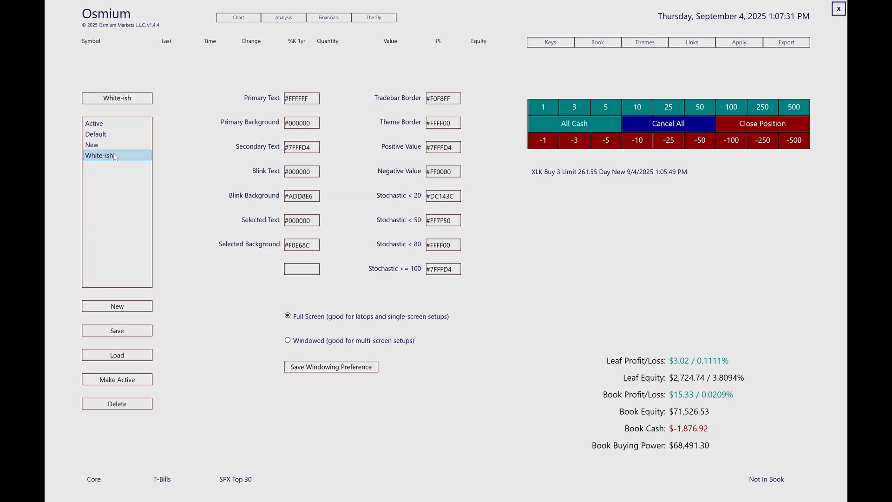
left_click(112, 123)
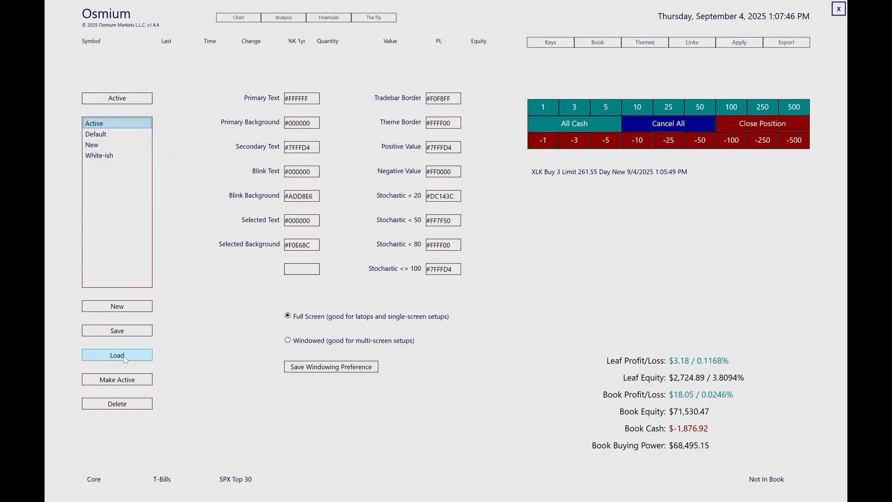
left_click(105, 157)
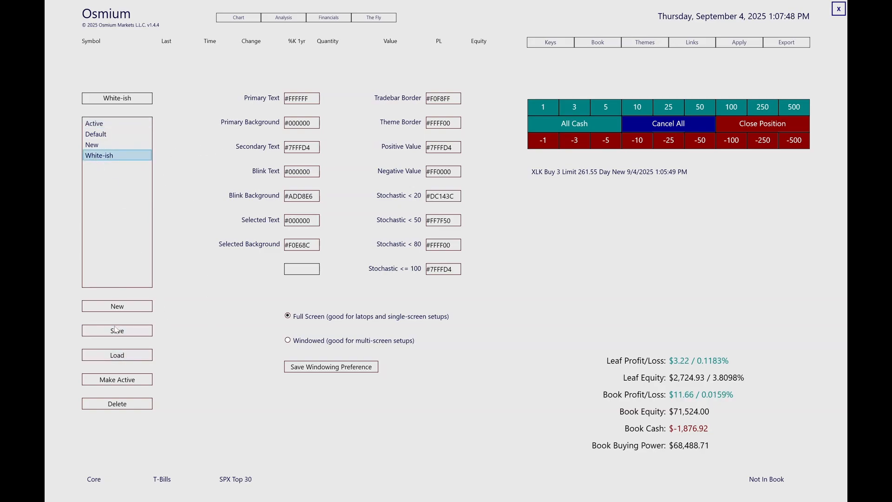
left_click(127, 362)
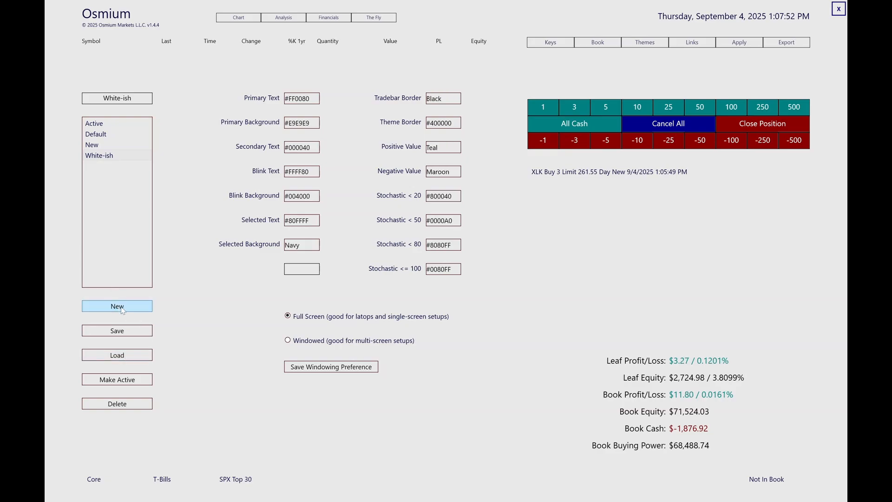
left_click(119, 331)
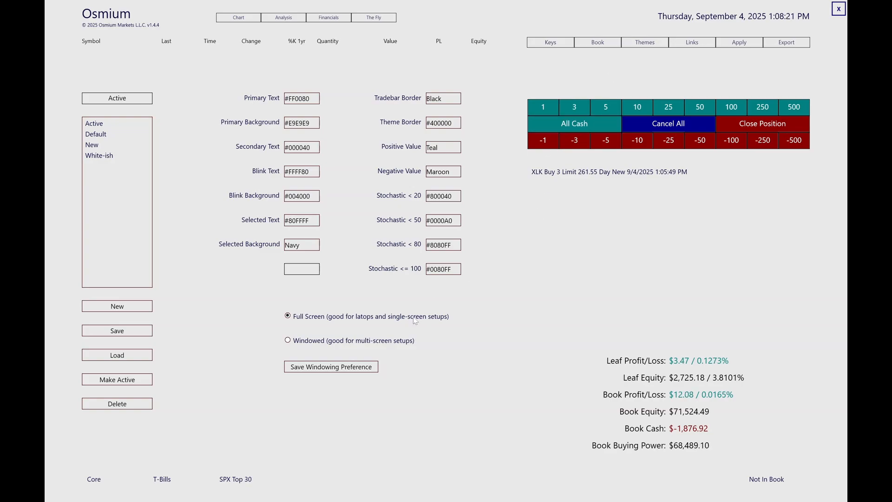
Step: Show the SPX Top 30 list and cancel all open orders
left_click(230, 478)
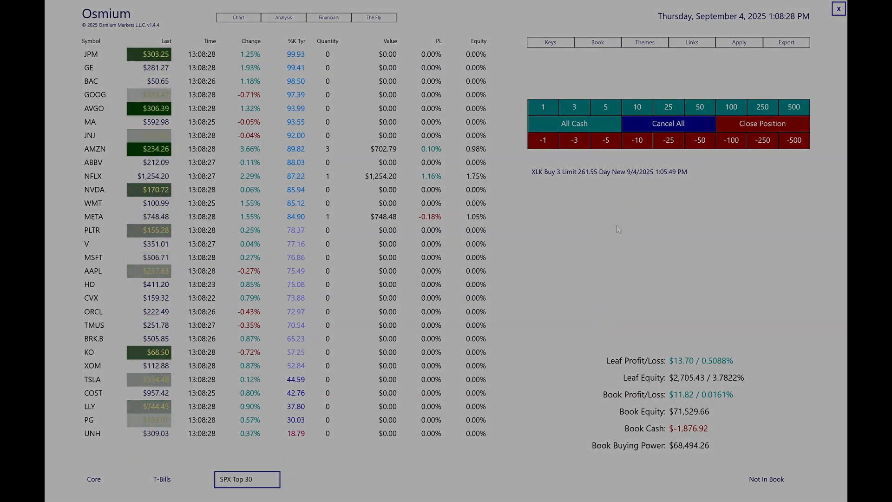
left_click(664, 124)
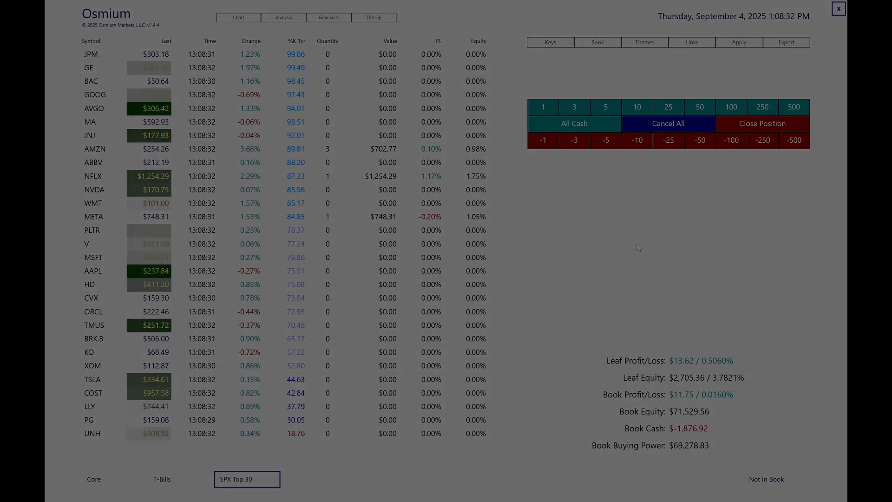